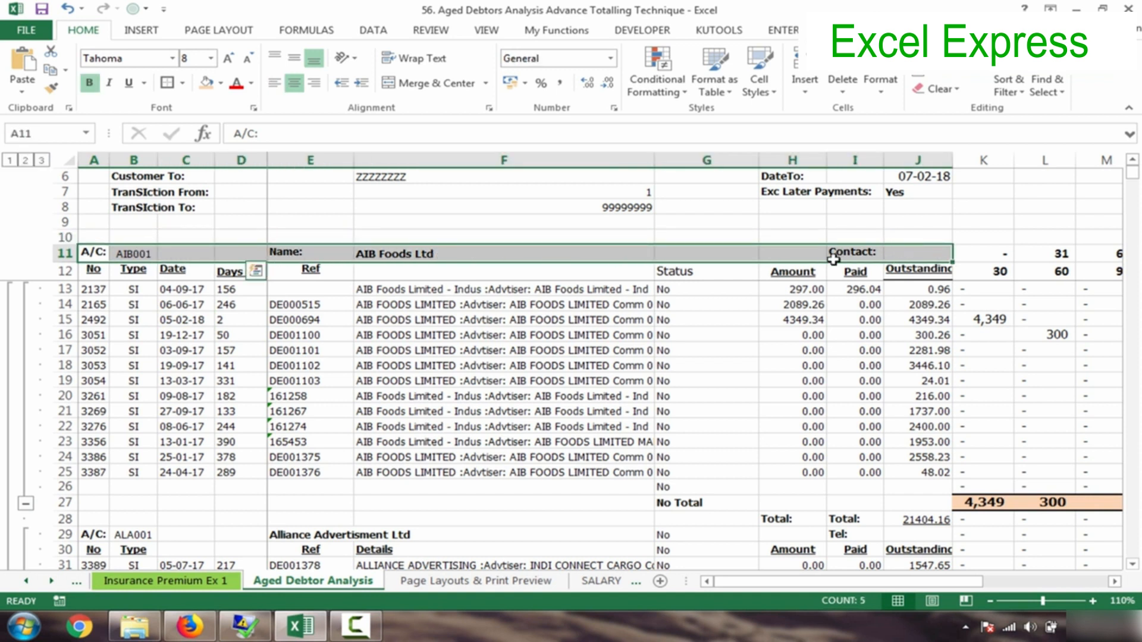
# - Left-align the account code in the A/C: header row 11 and keep its text bold
pyautogui.click(275, 82)
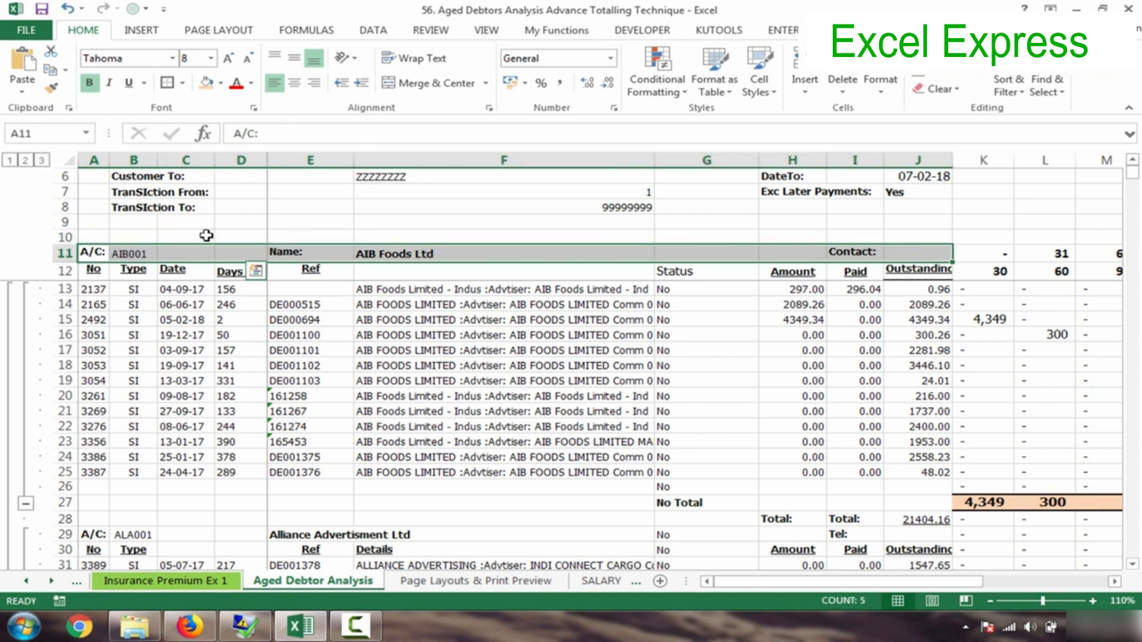
pyautogui.hotkey('ctrl', 'b')
pyautogui.hotkey('ctrl', 'z')
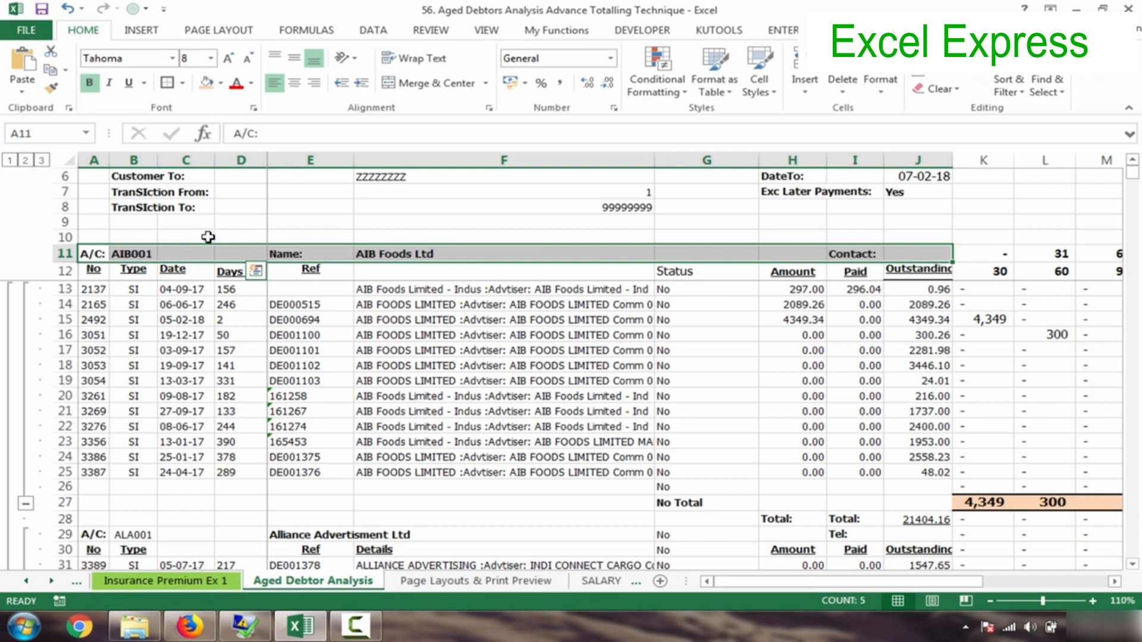
# - Set the row 12 column headings A12:J12 to font size 9, removing their bold
pyautogui.moveTo(94, 270); pyautogui.dragTo(914, 272)
pyautogui.hotkey('ctrl', 'b')
pyautogui.hotkey('ctrl', 'b')
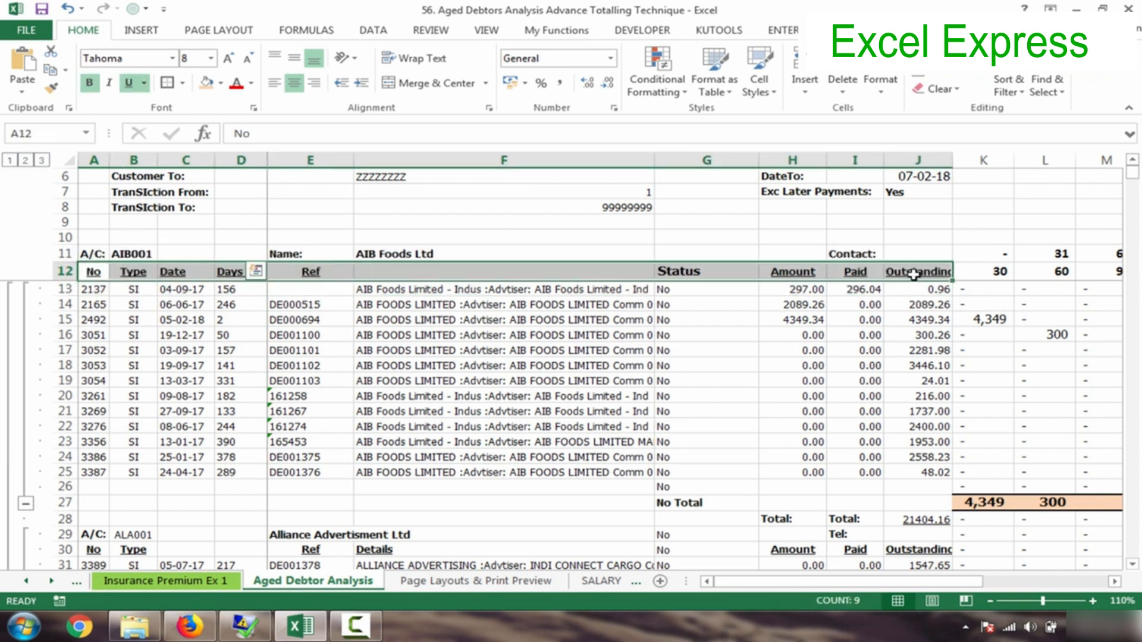
pyautogui.click(211, 58)
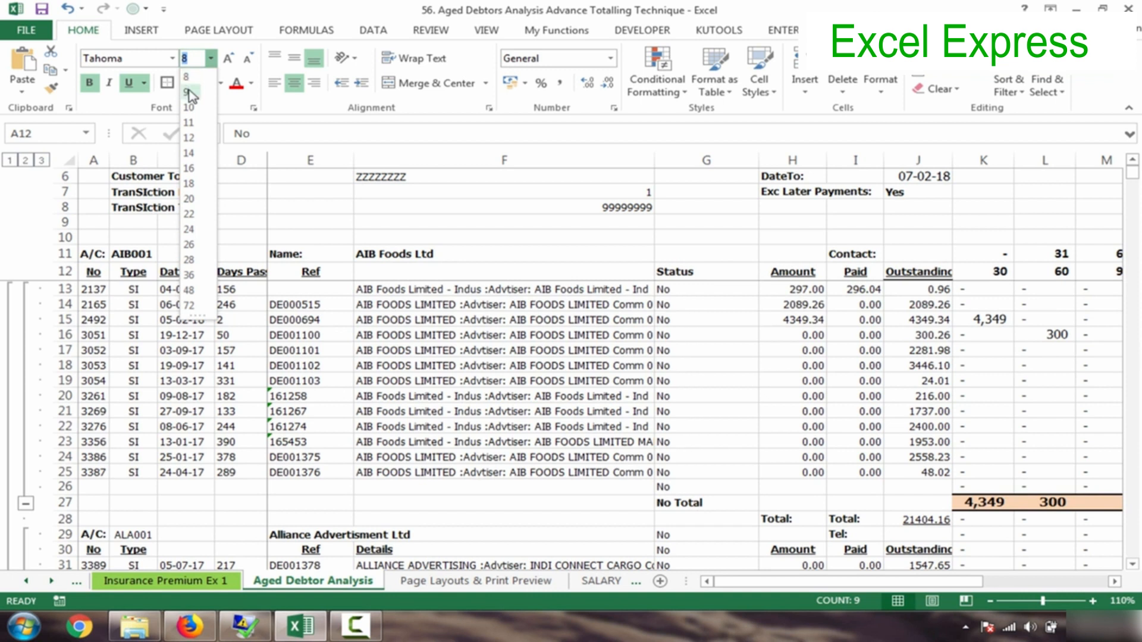
pyautogui.click(188, 90)
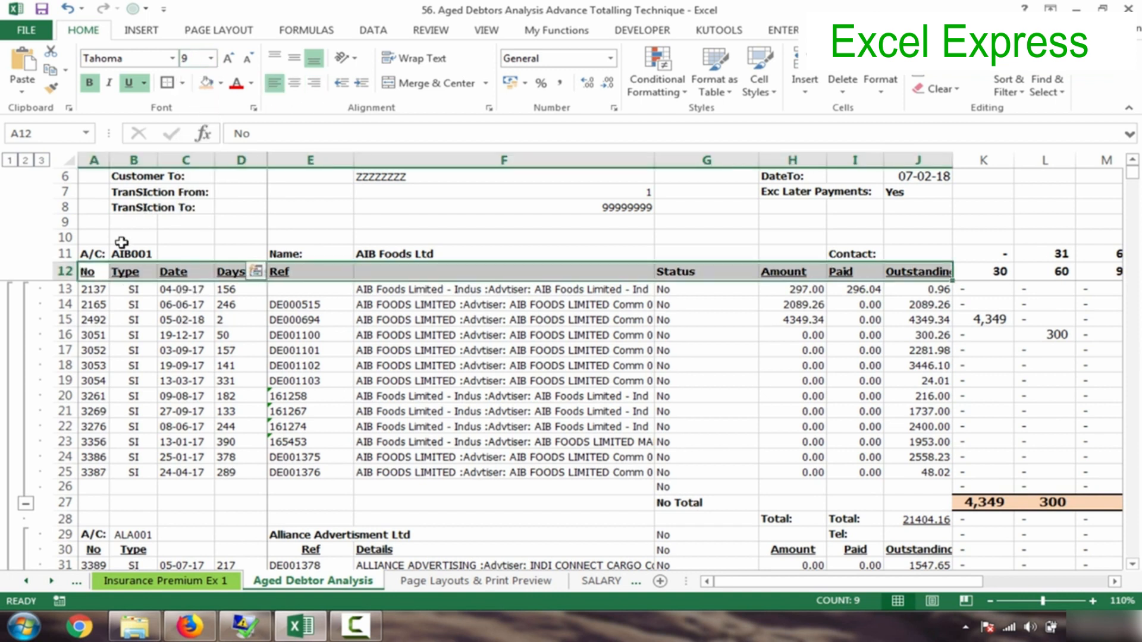
pyautogui.moveTo(93, 256); pyautogui.dragTo(920, 252)
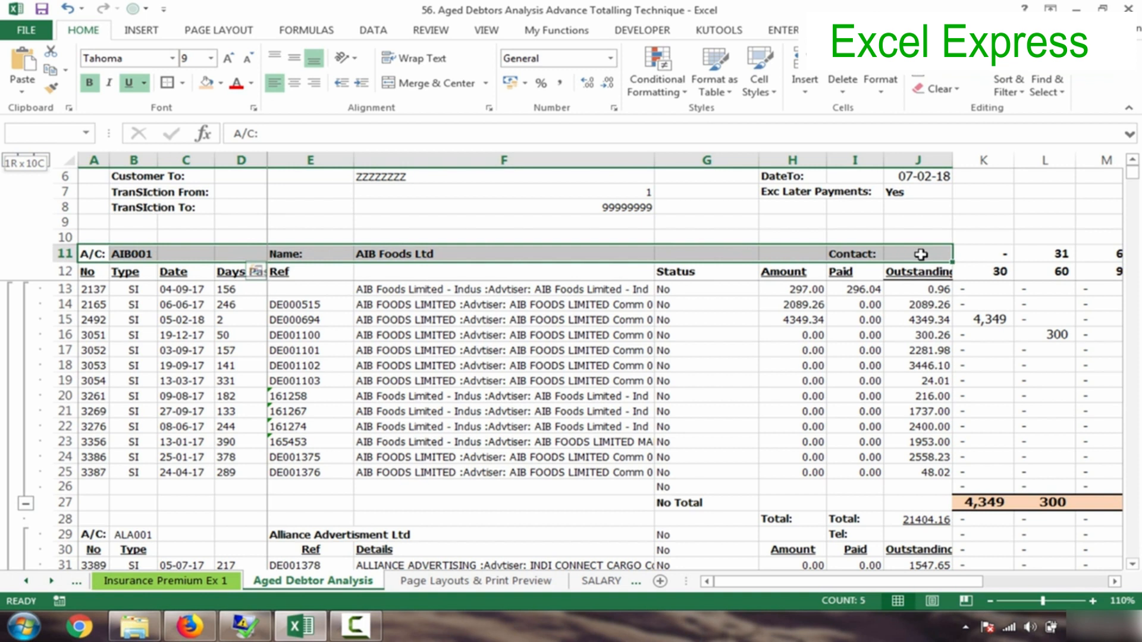
# - Fill the account header row 11 olive green and the row 12 headings tan
pyautogui.click(221, 83)
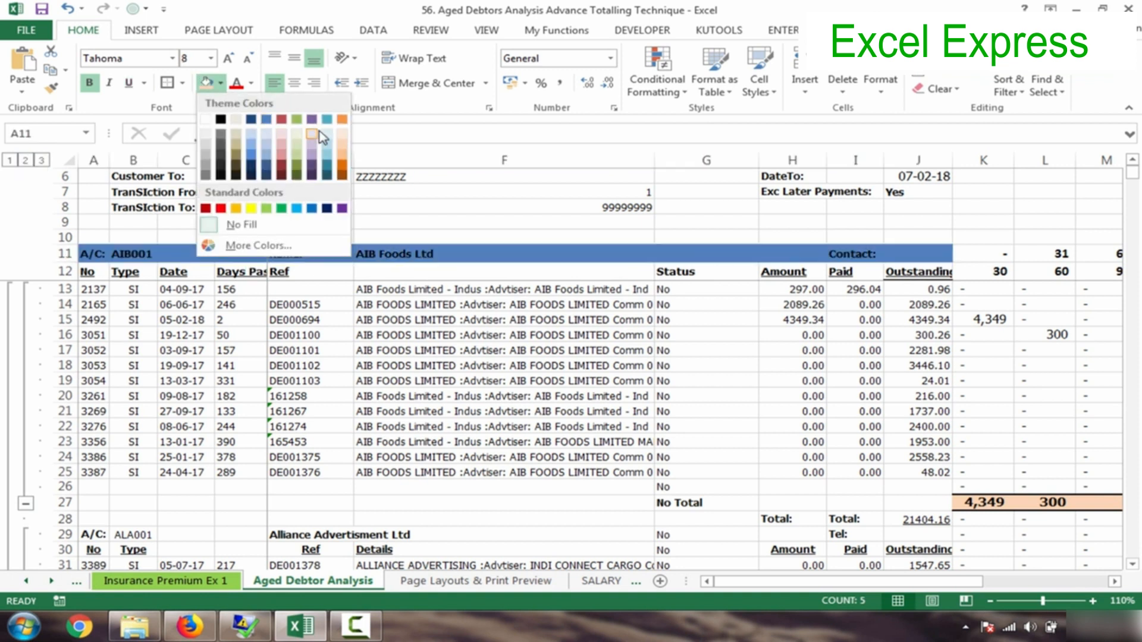
pyautogui.click(298, 152)
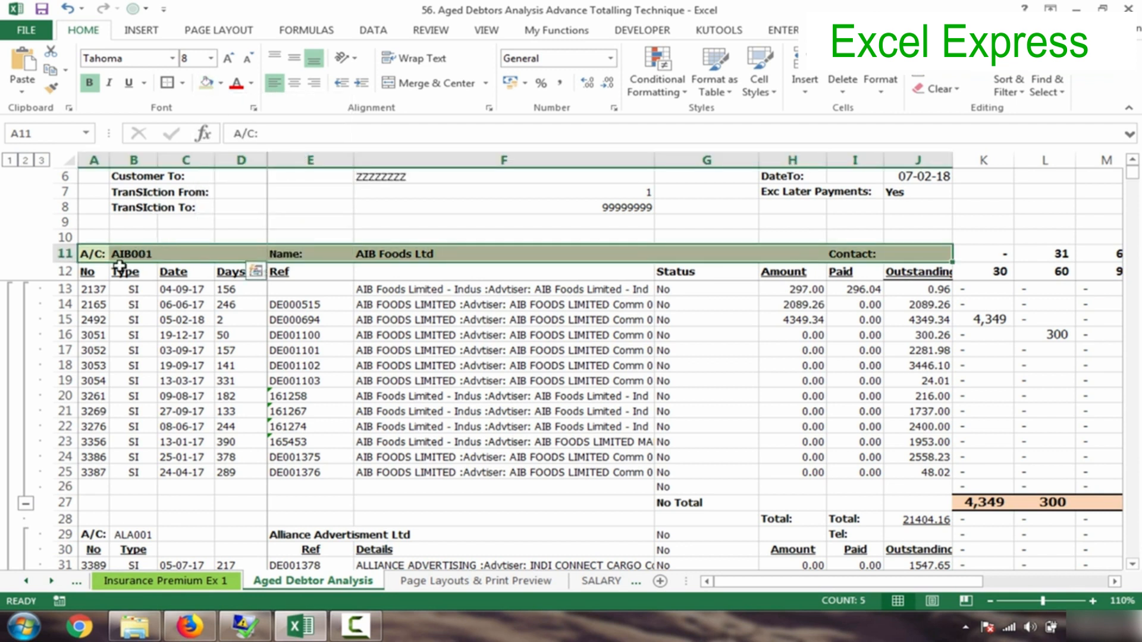
pyautogui.moveTo(96, 271); pyautogui.dragTo(913, 273)
pyautogui.click(221, 83)
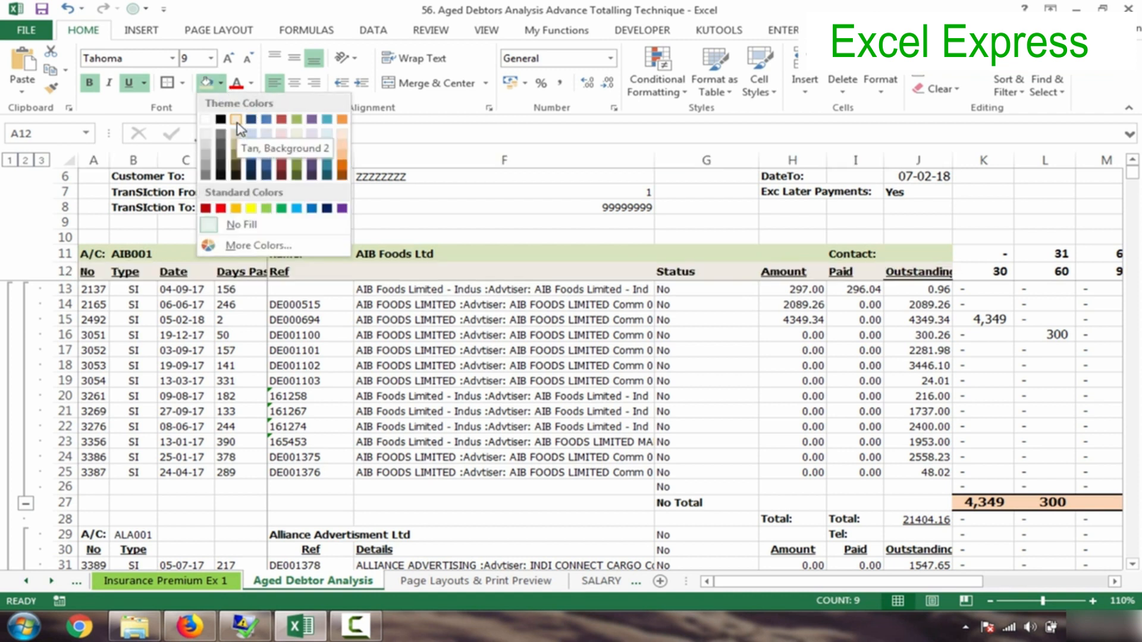
pyautogui.click(236, 119)
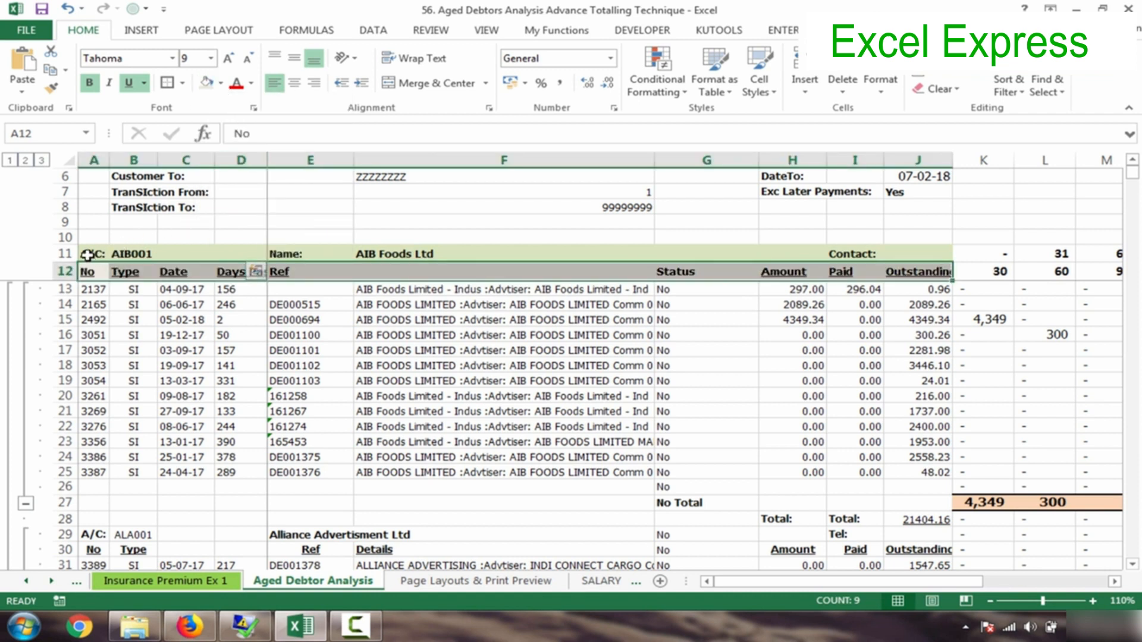
# - Put a thick box border around the two header rows A11:J12
pyautogui.moveTo(89, 255); pyautogui.dragTo(916, 269)
pyautogui.click(168, 83)
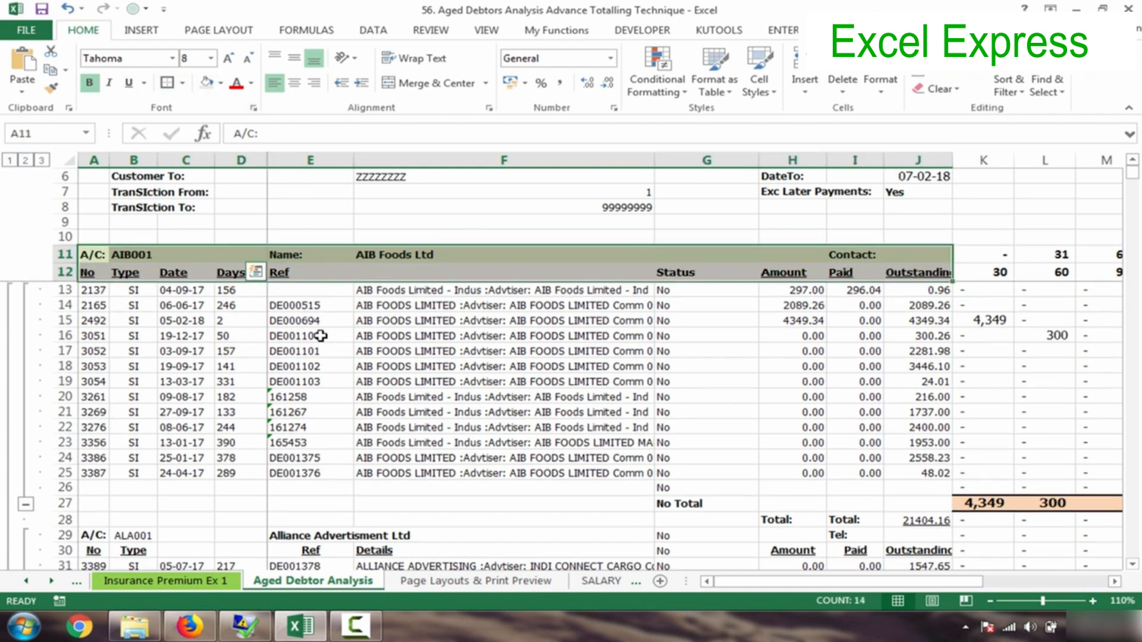
pyautogui.click(310, 336)
pyautogui.moveTo(102, 255); pyautogui.dragTo(892, 254)
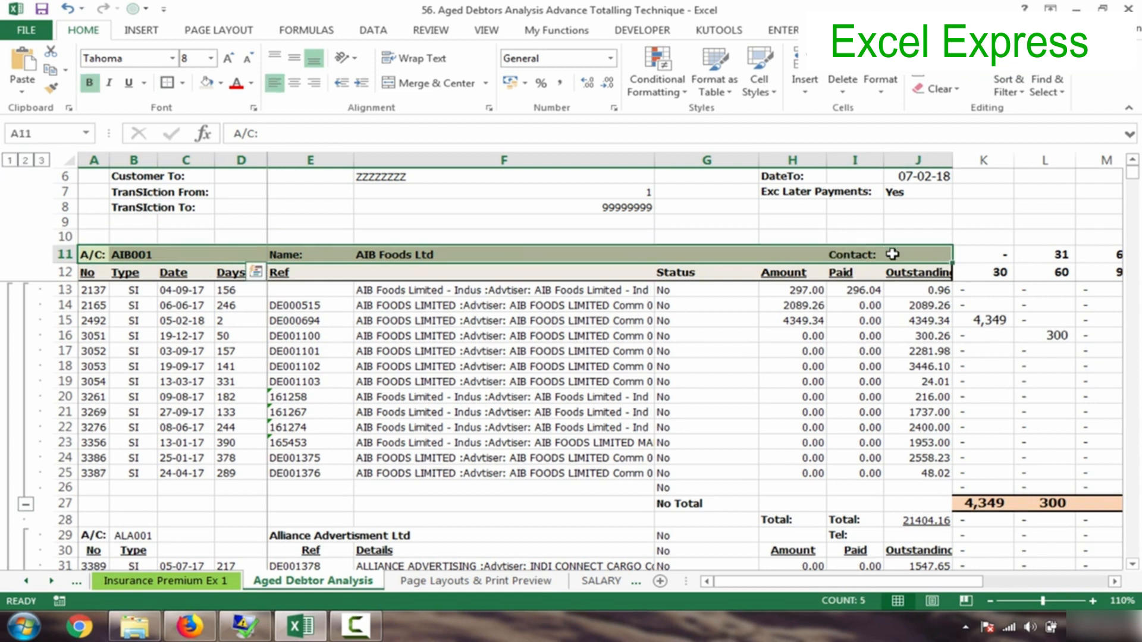
# - Fill the AIB001 header row A11:J11 dark blue and make its text white
pyautogui.click(220, 83)
pyautogui.click(251, 121)
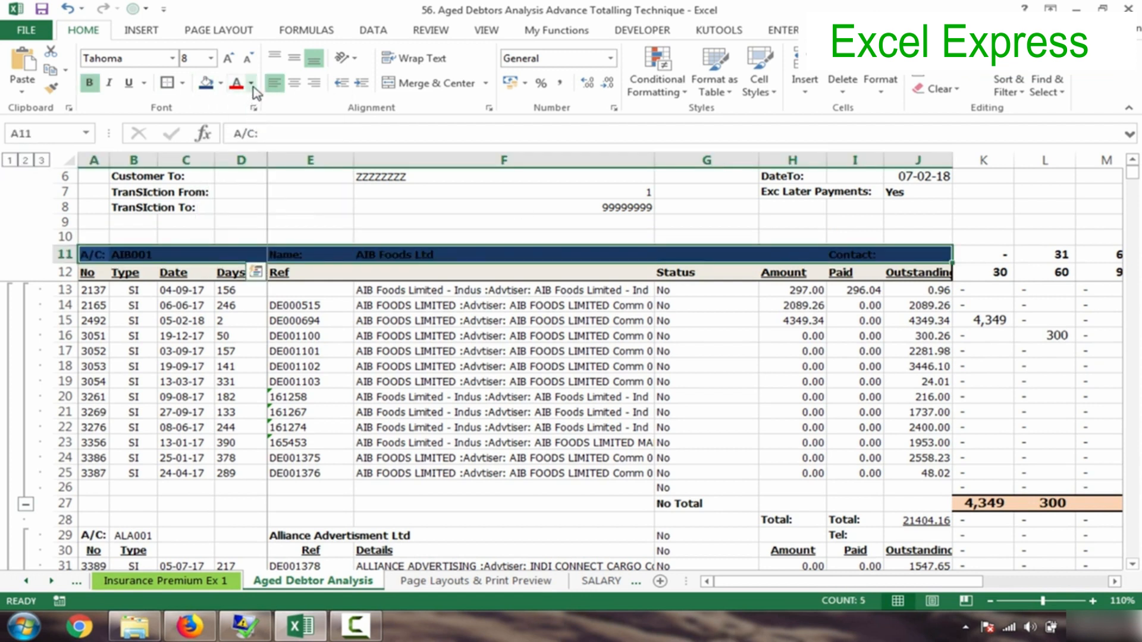
pyautogui.click(251, 83)
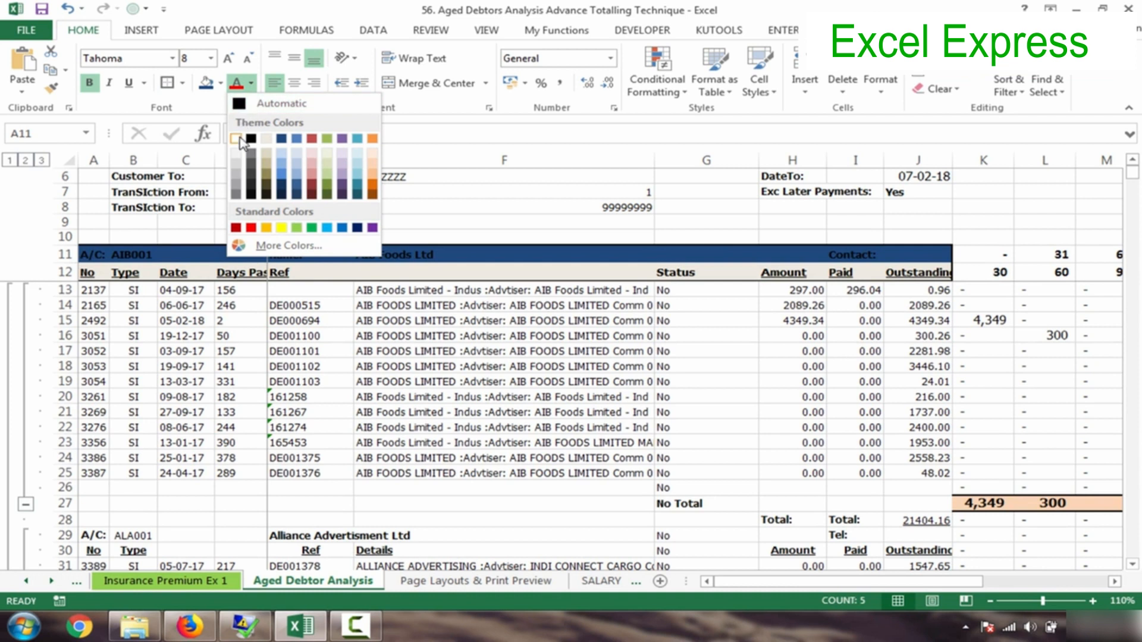
pyautogui.click(235, 138)
pyautogui.click(212, 347)
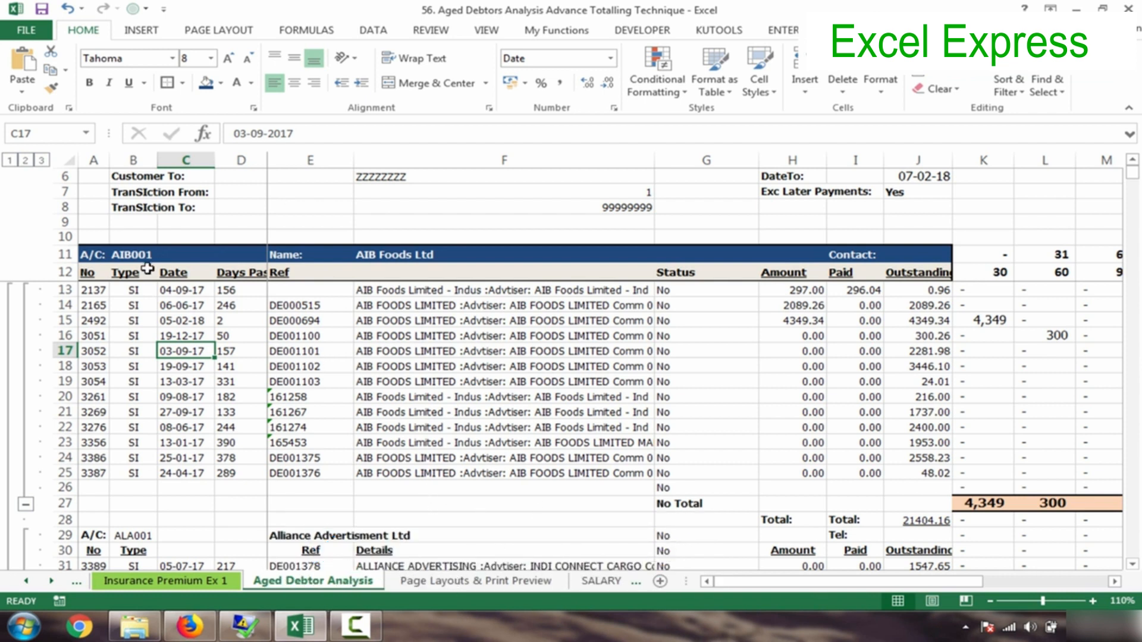
# - Undo and redo the dark blue fill to compare, then copy rows 11–12 formatting with Format Painter
pyautogui.hotkey('ctrl', 'z')
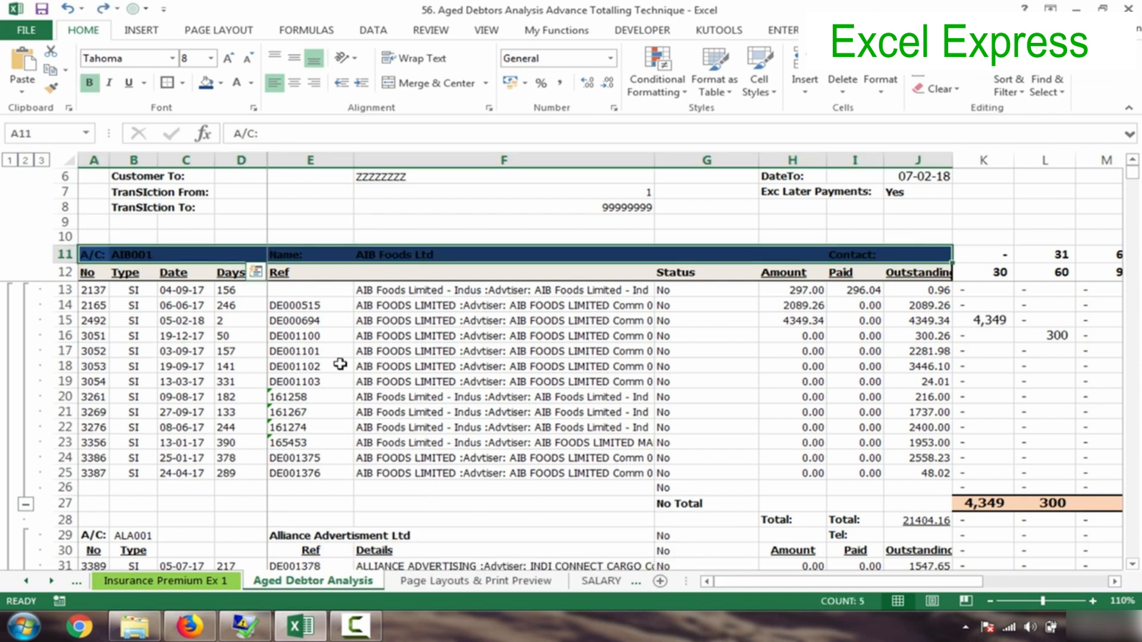
pyautogui.hotkey('ctrl', 'z')
pyautogui.hotkey('ctrl', 'y')
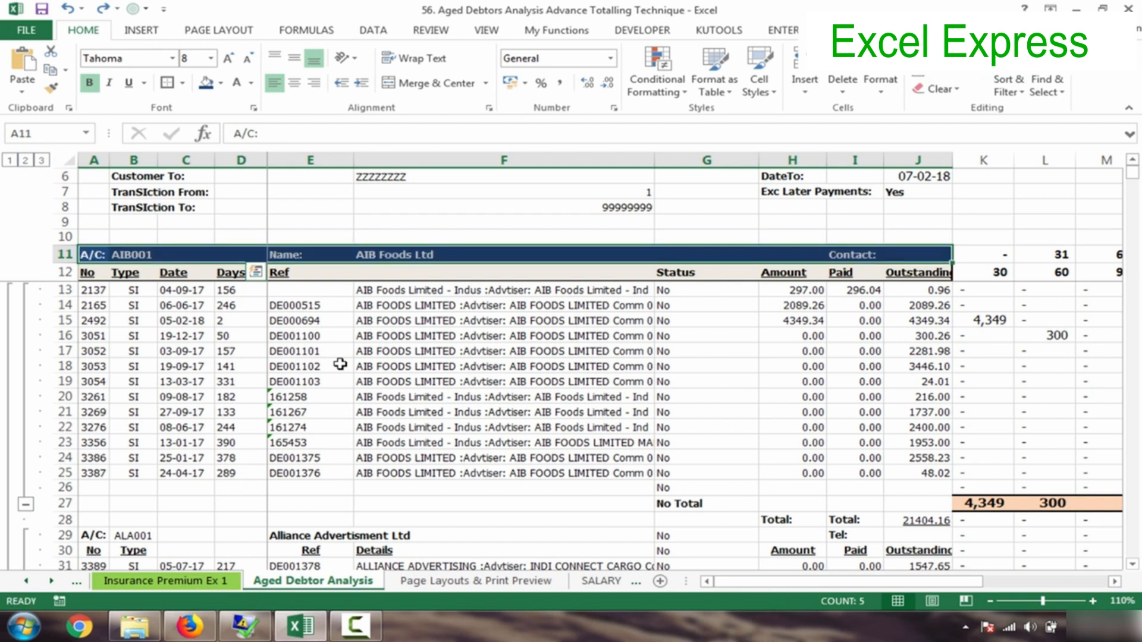
pyautogui.click(227, 350)
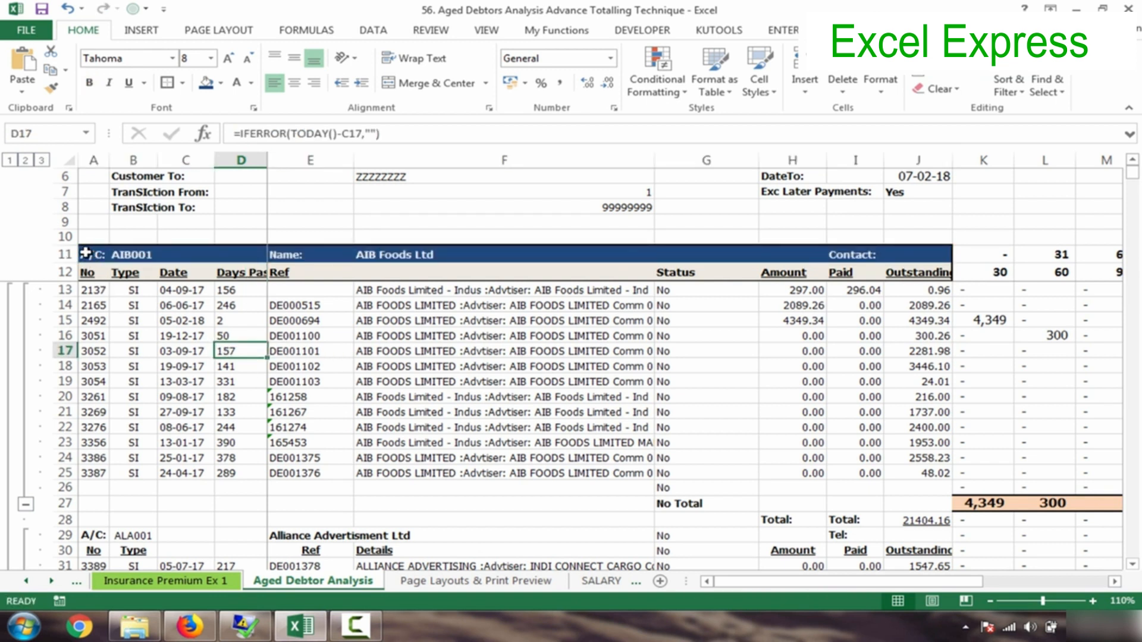
pyautogui.moveTo(85, 253); pyautogui.dragTo(950, 269)
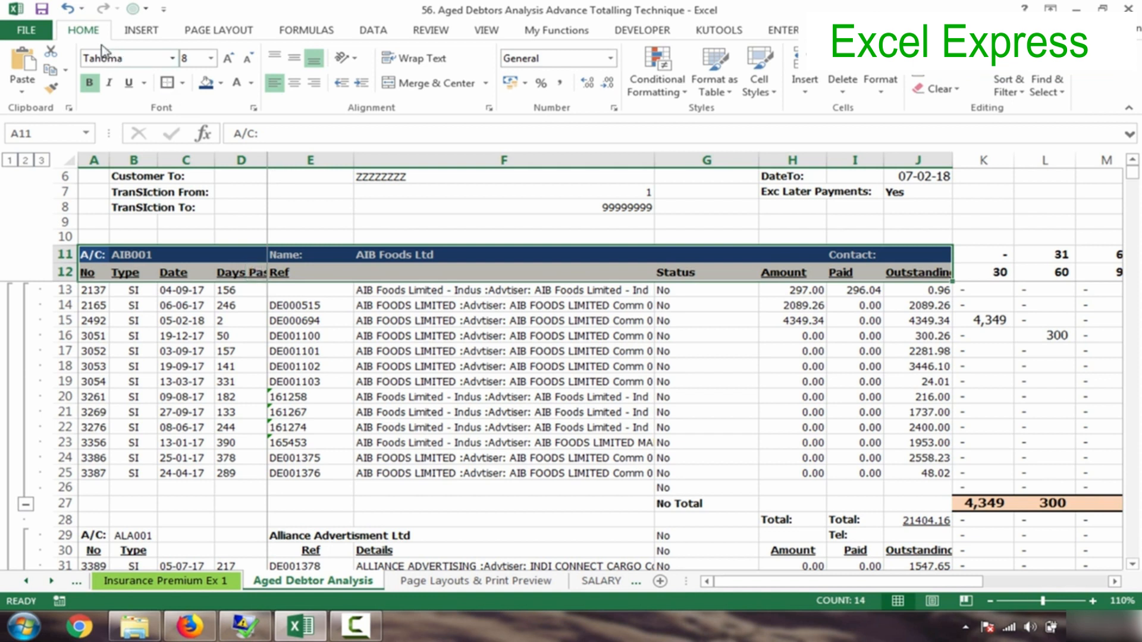
pyautogui.click(51, 90)
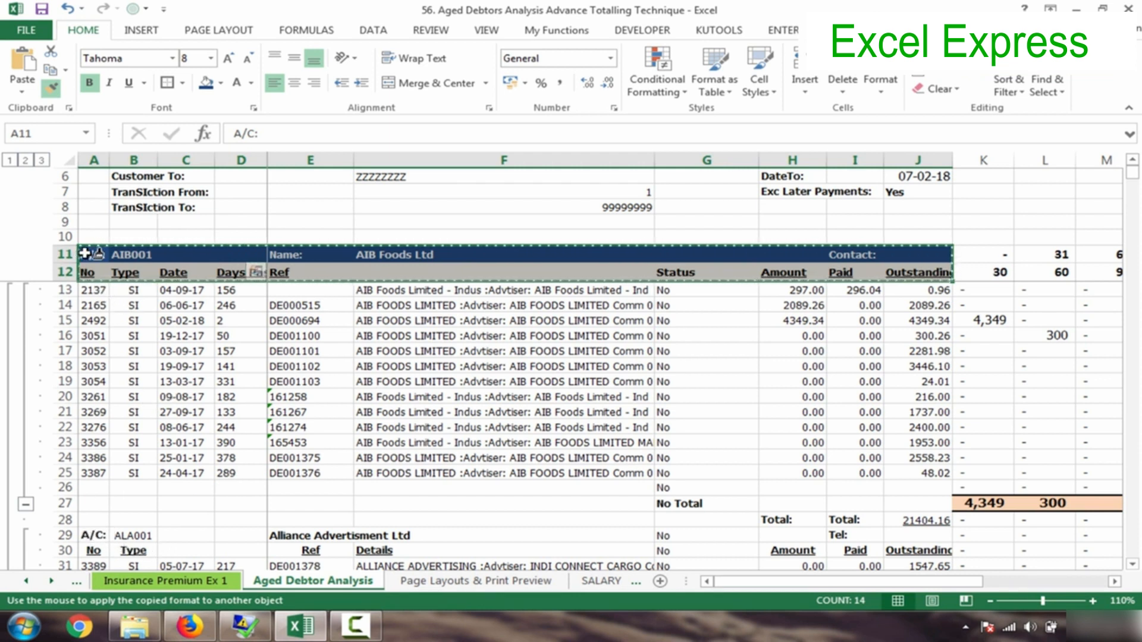
# - Paint the dark-blue header format onto the ALA001, AML001 and APL001 header rows
pyautogui.click(89, 535)
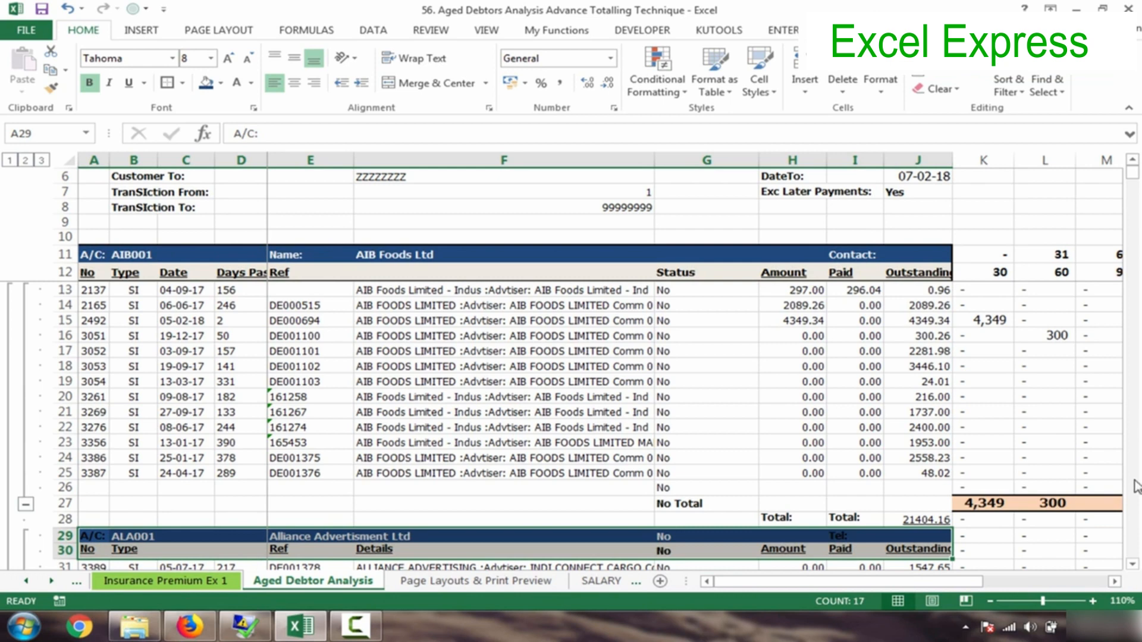
pyautogui.moveTo(1133, 568); pyautogui.dragTo(1134, 568)
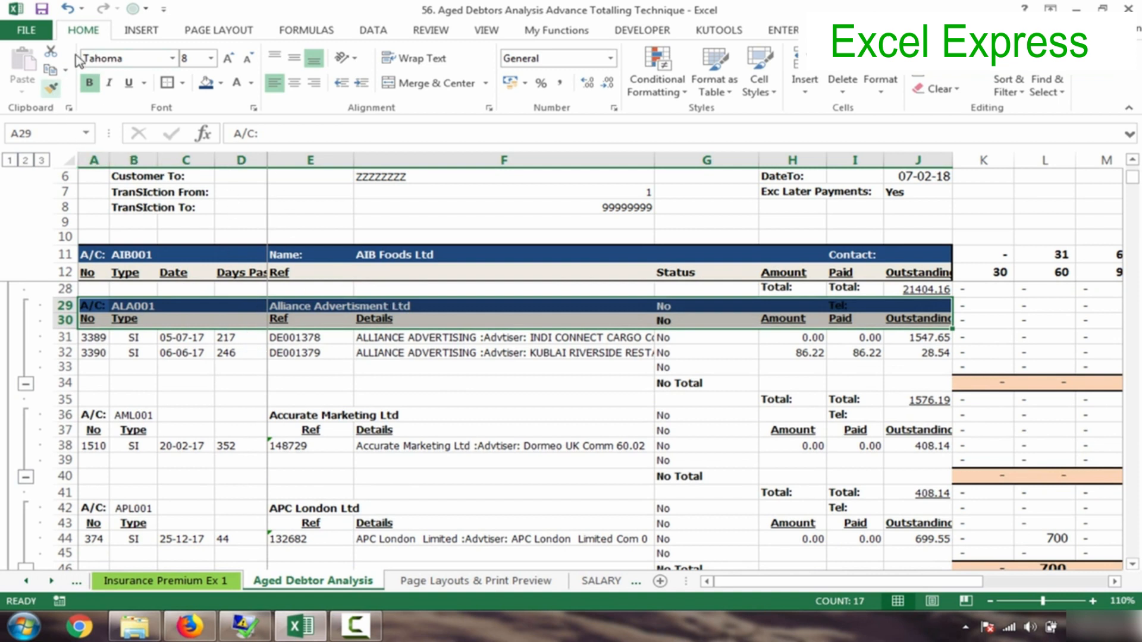
pyautogui.click(52, 91)
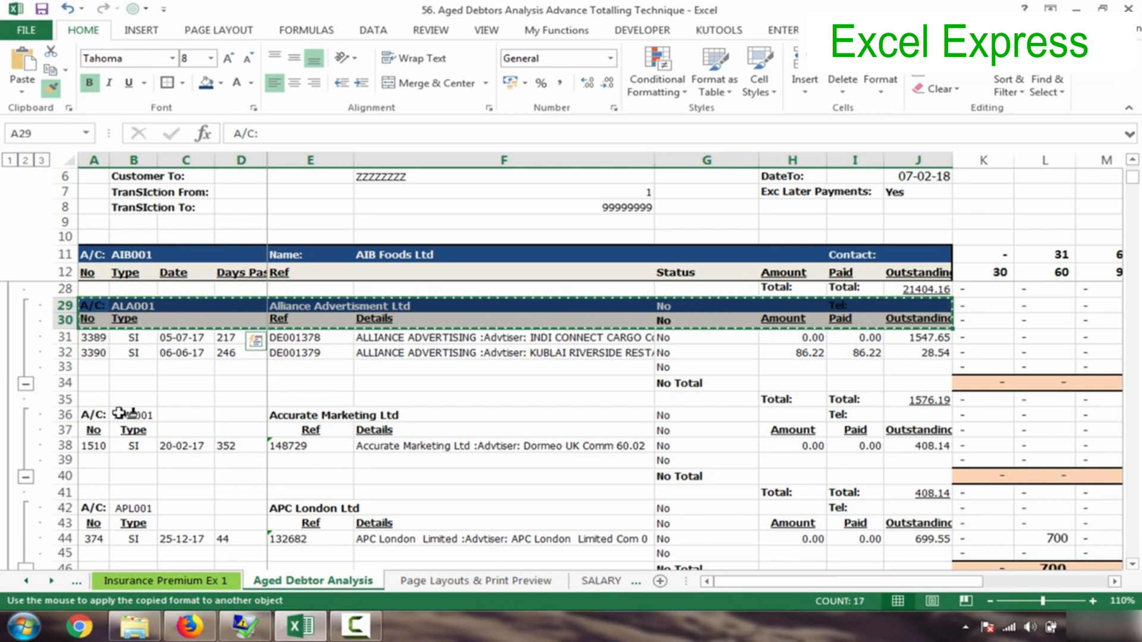
pyautogui.click(91, 415)
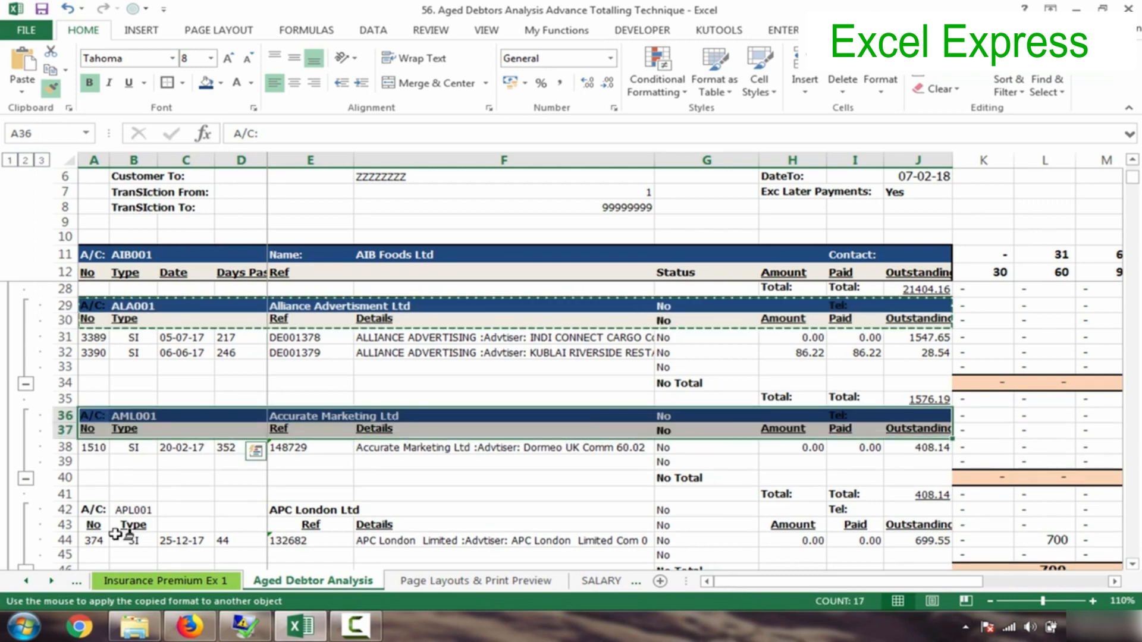
pyautogui.click(105, 511)
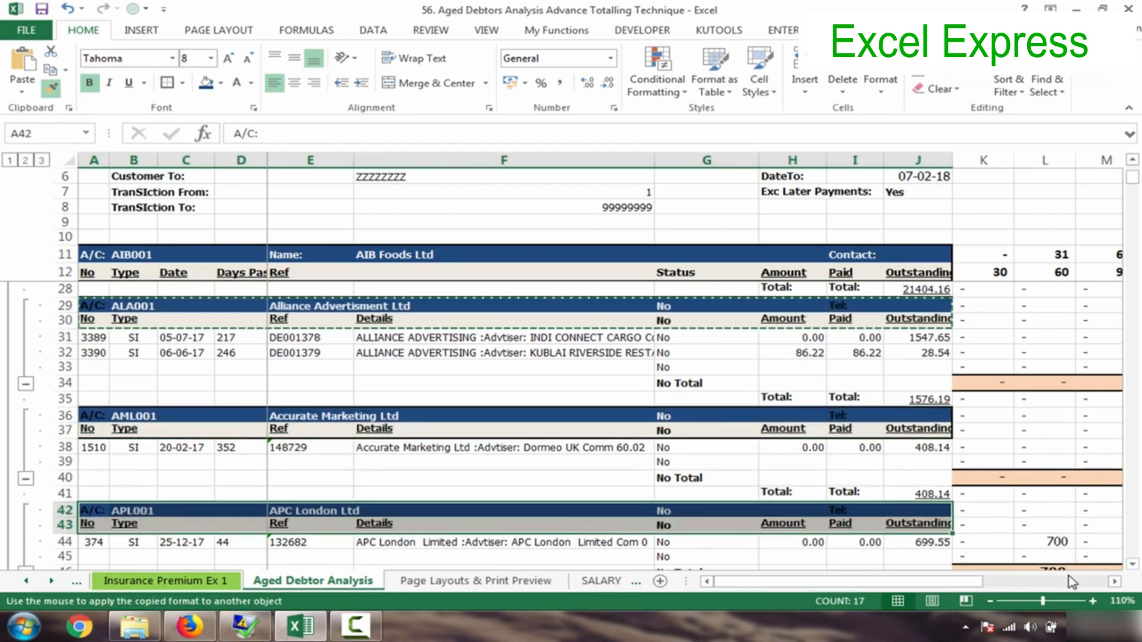
# - Paint the header format onto the CDS001 and CEL001 rows further down, then undo it
pyautogui.click(1132, 565)
pyautogui.scroll(-3, 1131, 565)
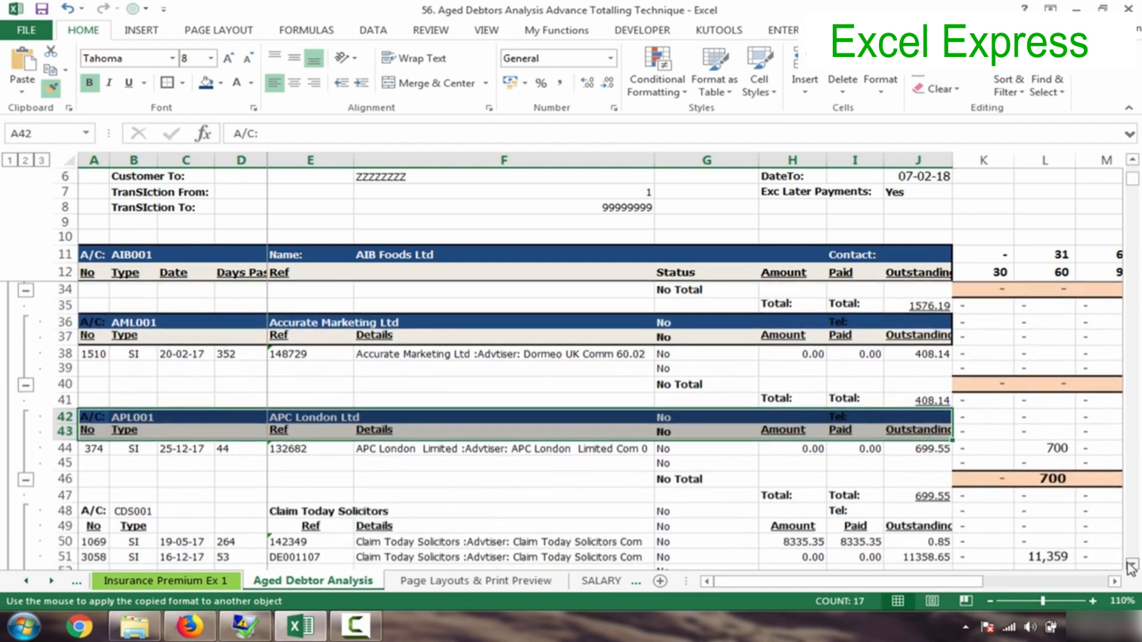
pyautogui.click(92, 452)
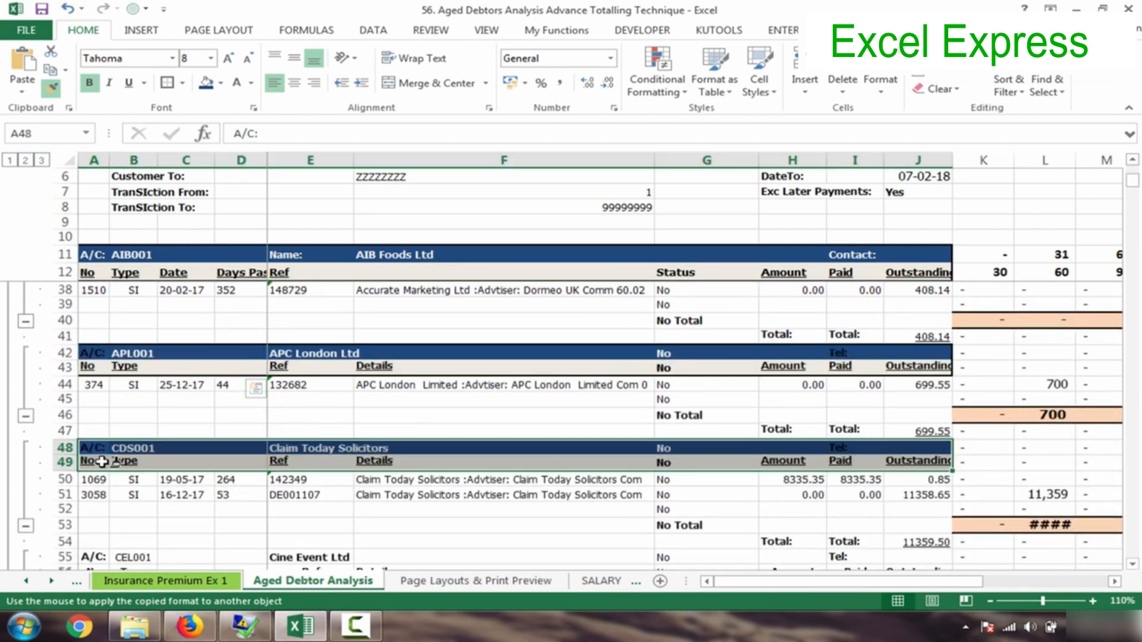
pyautogui.click(93, 558)
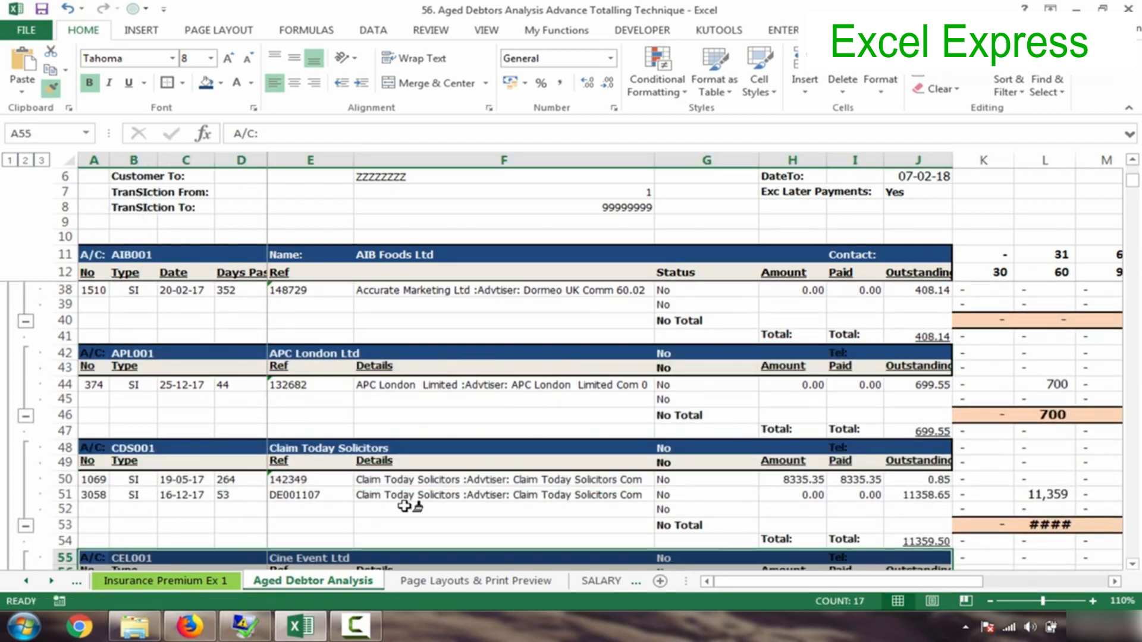
pyautogui.hotkey('ctrl', 'z')
pyautogui.hotkey('ctrl', 'z')
pyautogui.hotkey('ctrl', 'z')
pyautogui.hotkey('ctrl', 'z')
pyautogui.hotkey('ctrl', 'z')
pyautogui.hotkey('ctrl', 'z')
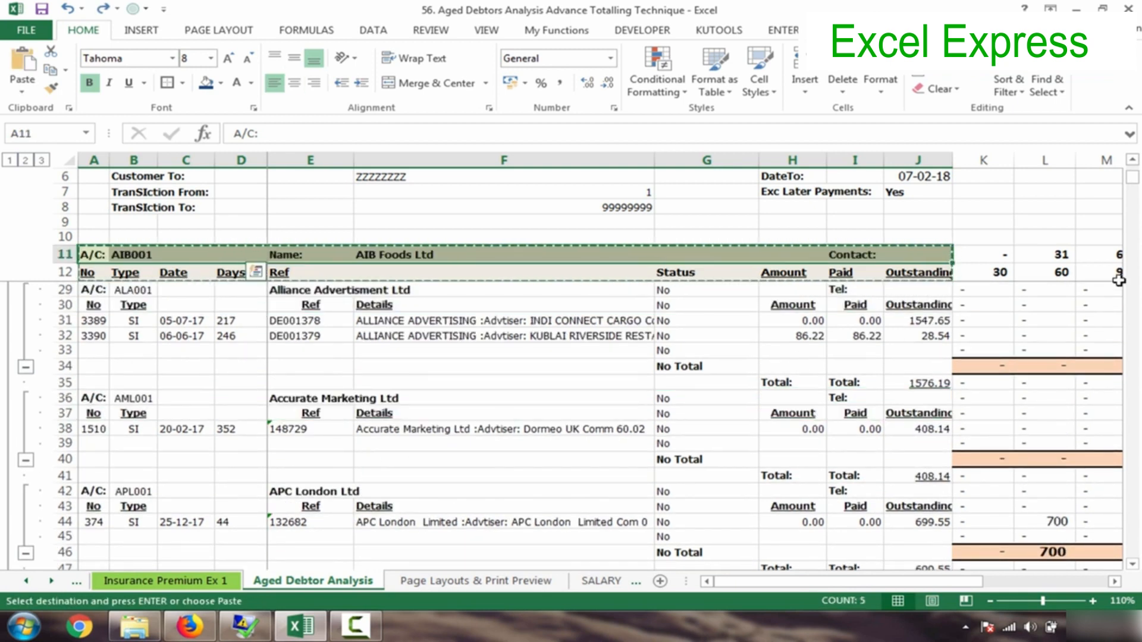
# - Undo the dark blue and tan shading on the AIB001 header rows so they look plain
pyautogui.hotkey('ctrl', 'y')
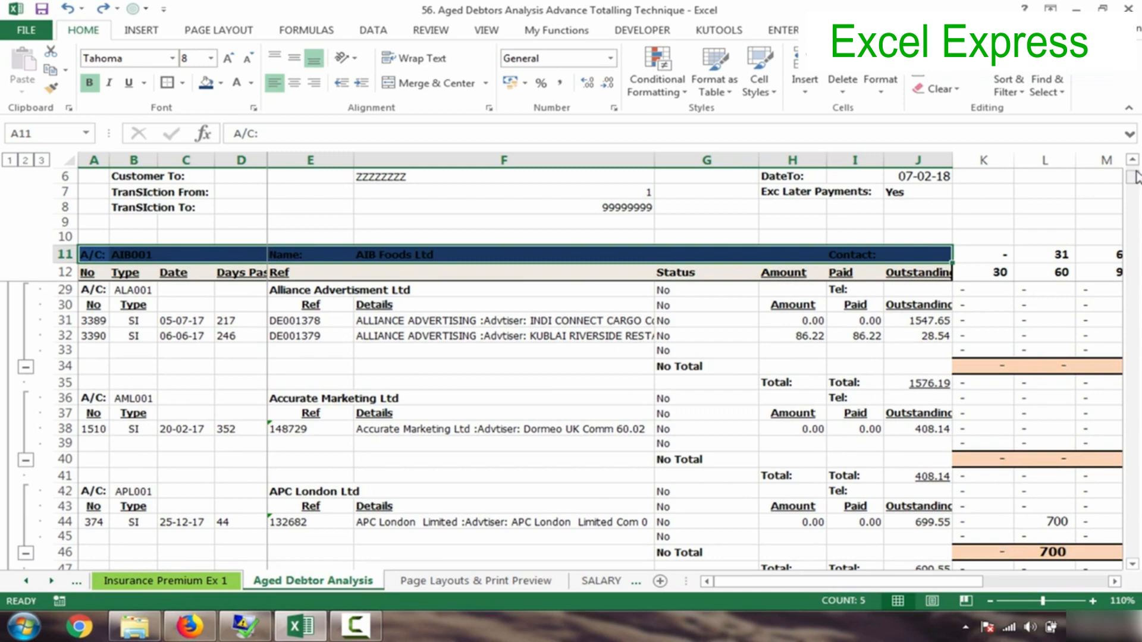
pyautogui.moveTo(1136, 178)
pyautogui.mouseDown()
pyautogui.moveTo(1137, 505)
pyautogui.moveTo(1133, 172)
pyautogui.mouseUp()
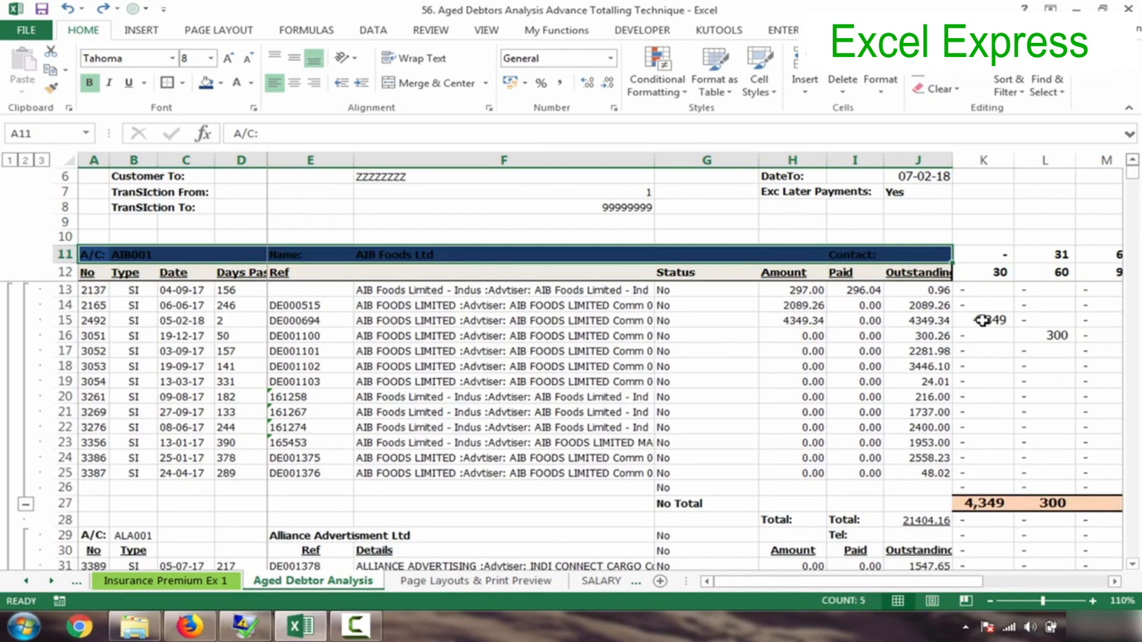
pyautogui.click(437, 337)
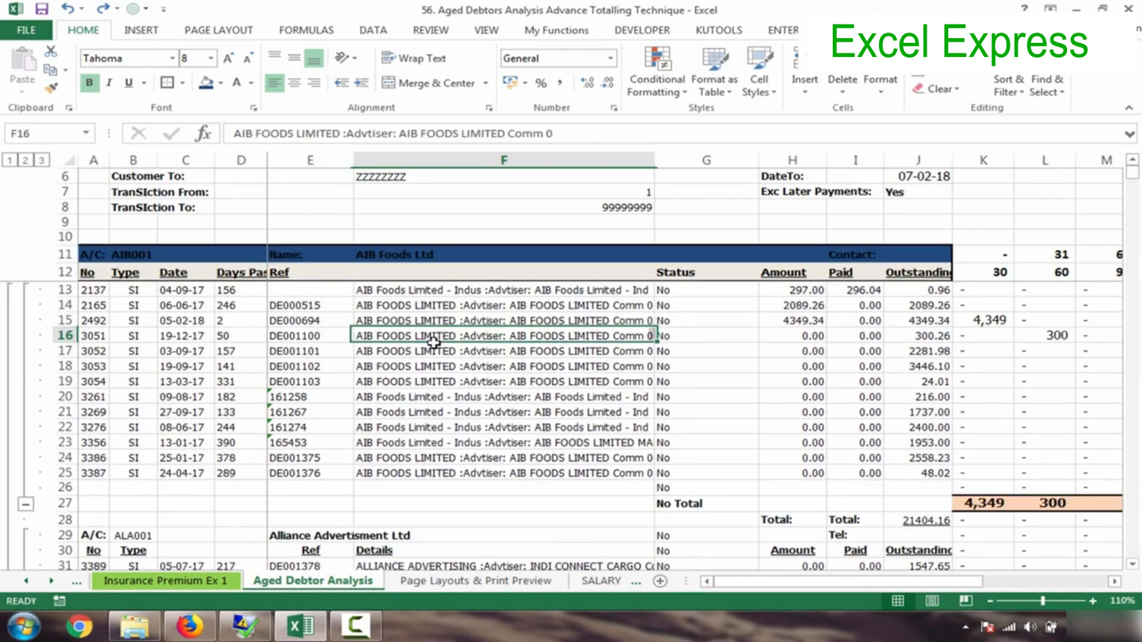
pyautogui.click(91, 254)
pyautogui.press('Down')
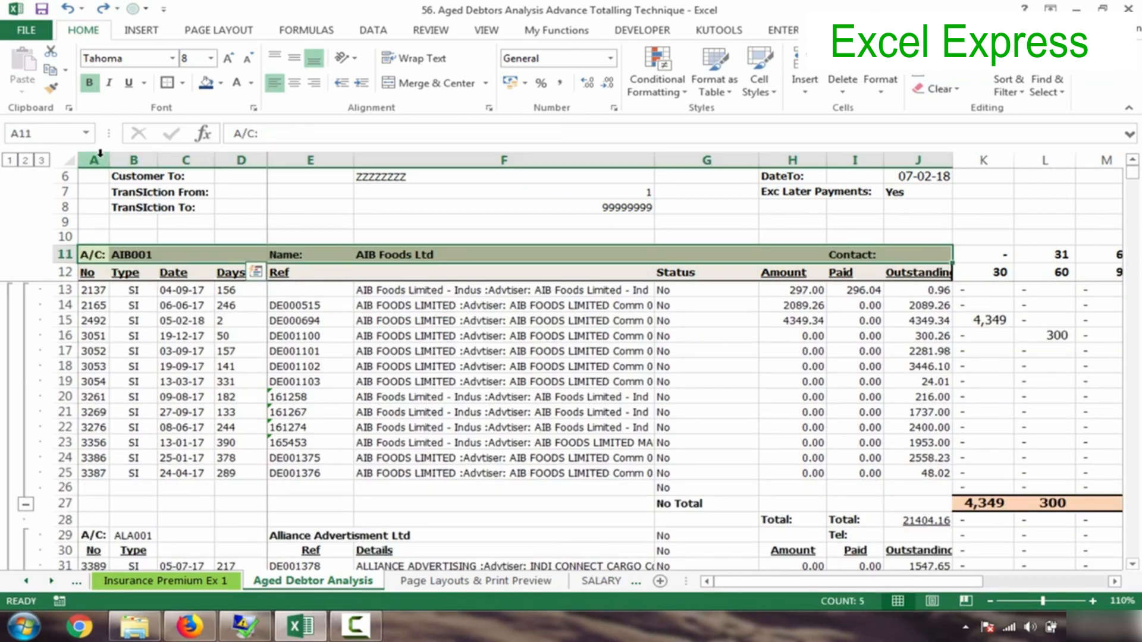
pyautogui.hotkey('ctrl', 'z')
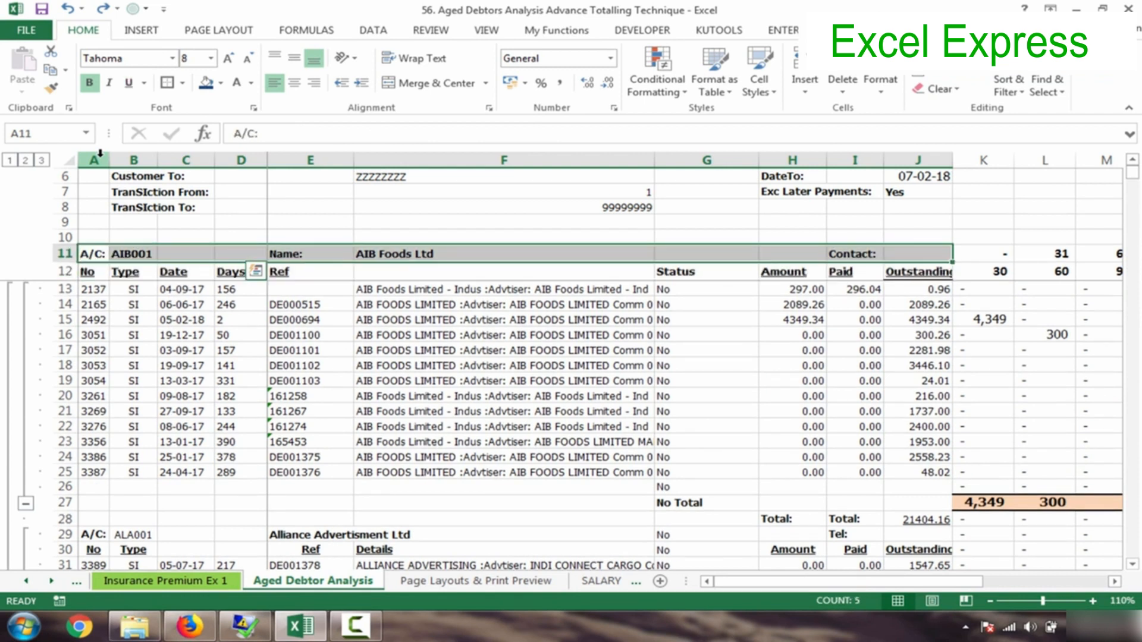
pyautogui.click(91, 250)
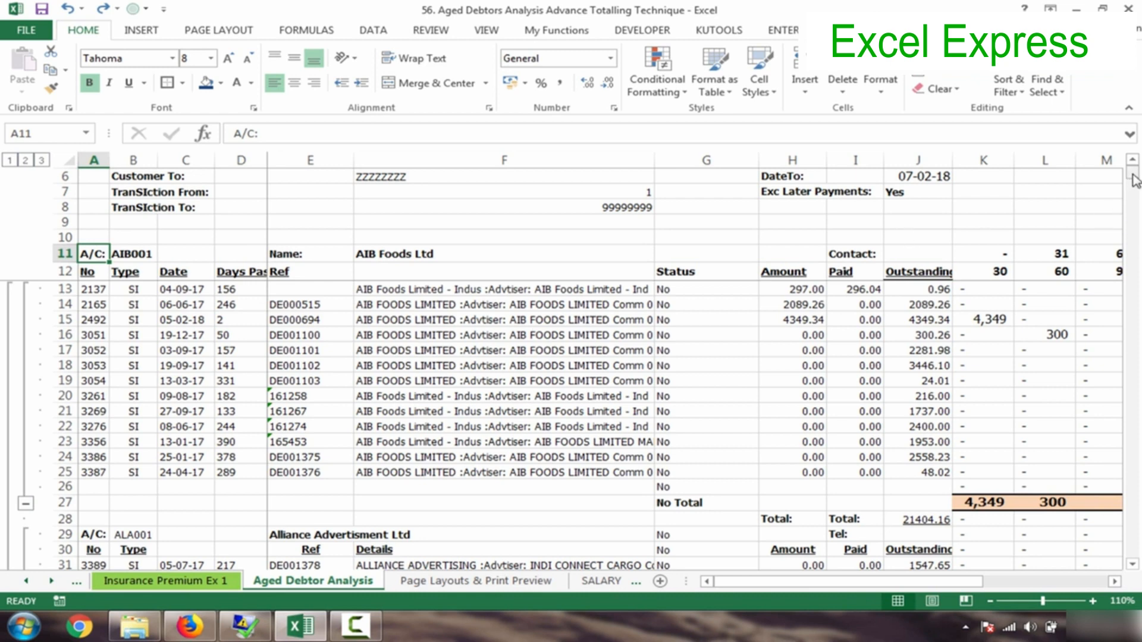
pyautogui.moveTo(1135, 178); pyautogui.dragTo(1133, 169)
pyautogui.click(95, 160)
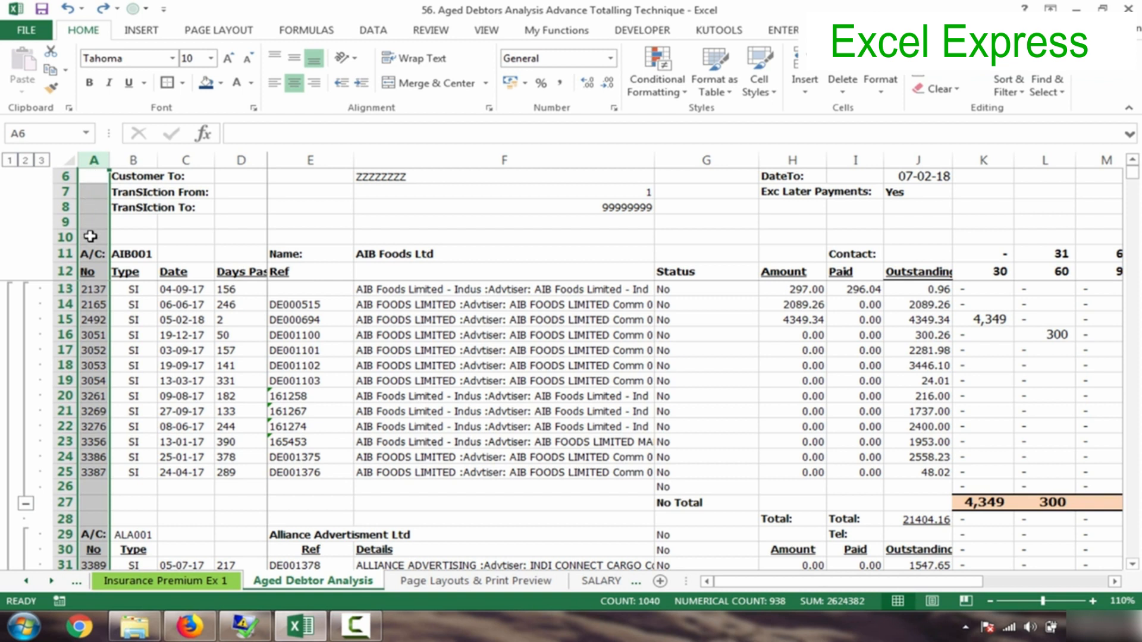
# - Select the AIB001 header row A11:J11 as the start of the report block
pyautogui.click(90, 254)
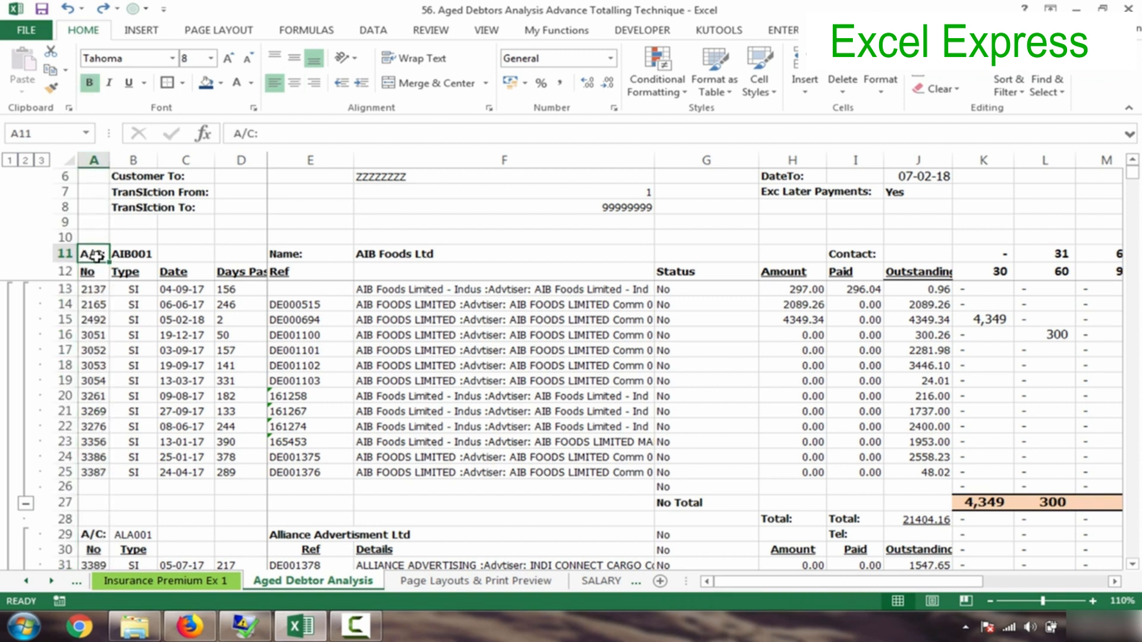
pyautogui.moveTo(99, 256); pyautogui.dragTo(927, 254)
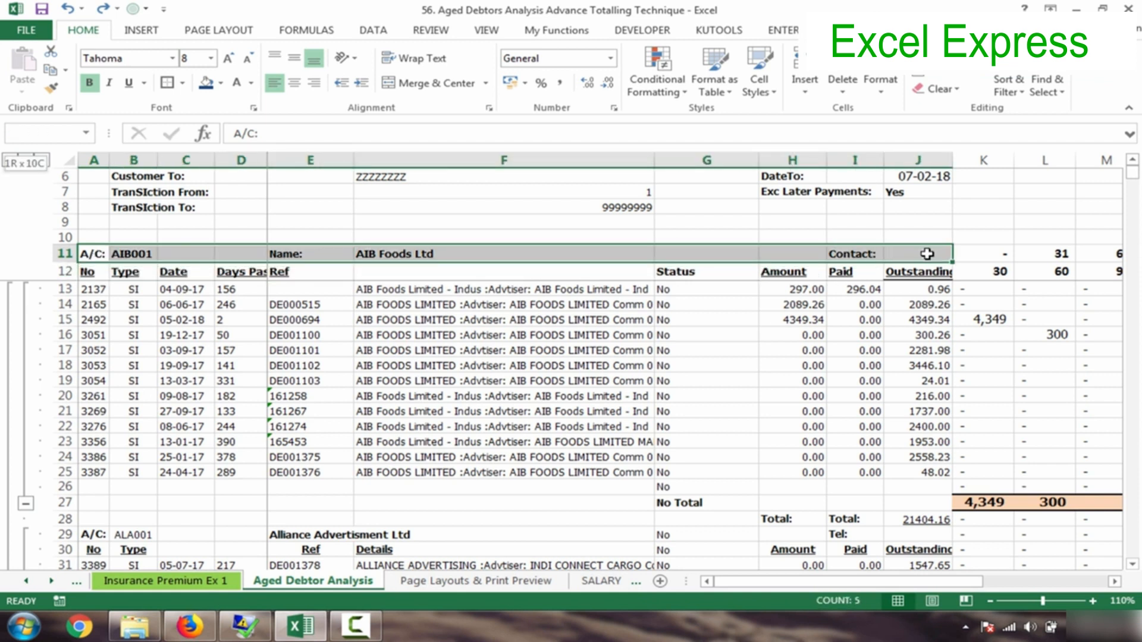
pyautogui.click(602, 397)
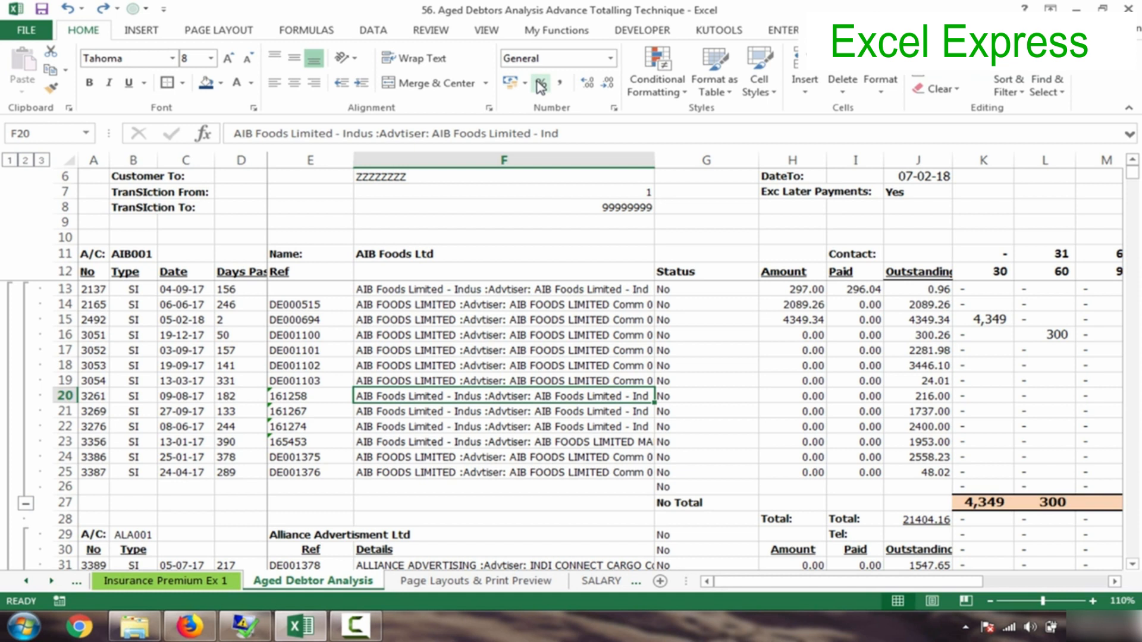
pyautogui.click(95, 256)
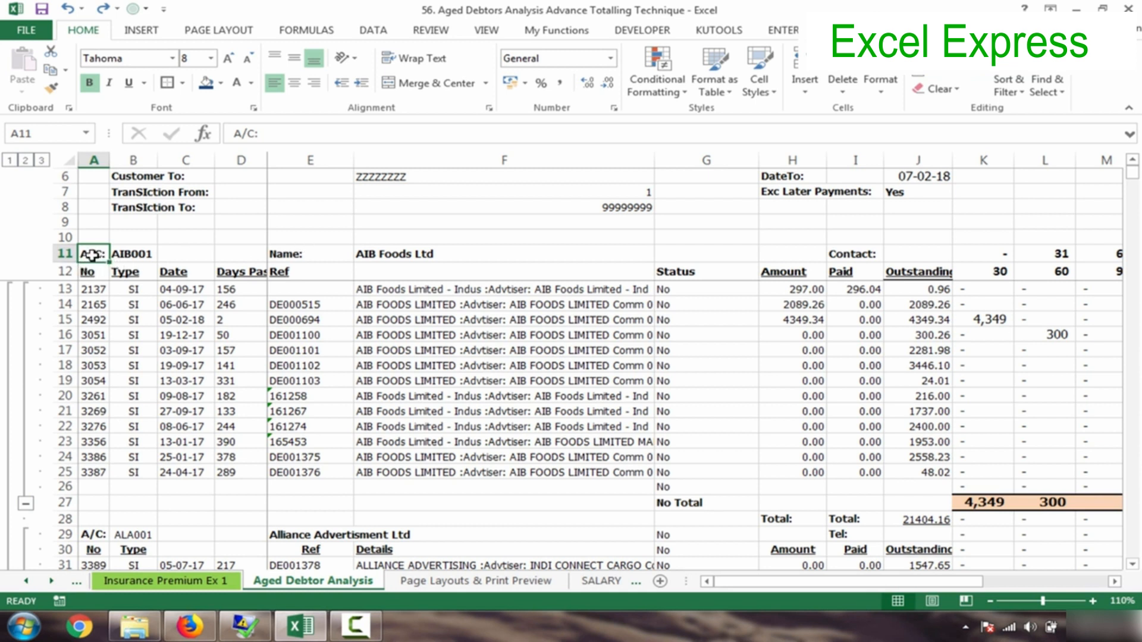
pyautogui.moveTo(91, 254); pyautogui.dragTo(905, 254)
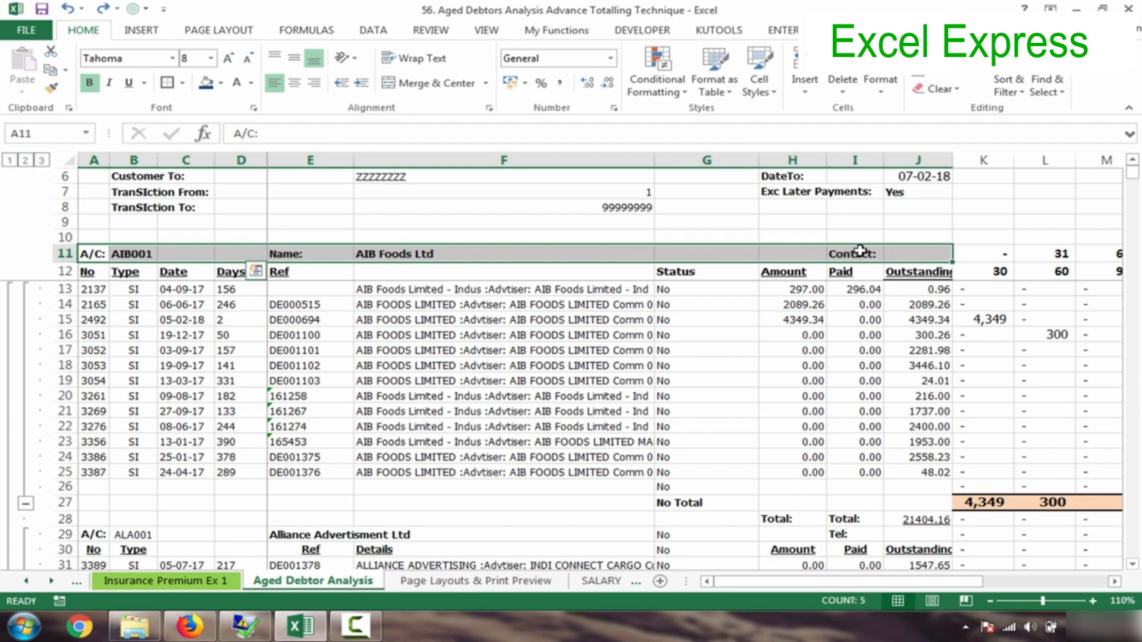
pyautogui.click(92, 256)
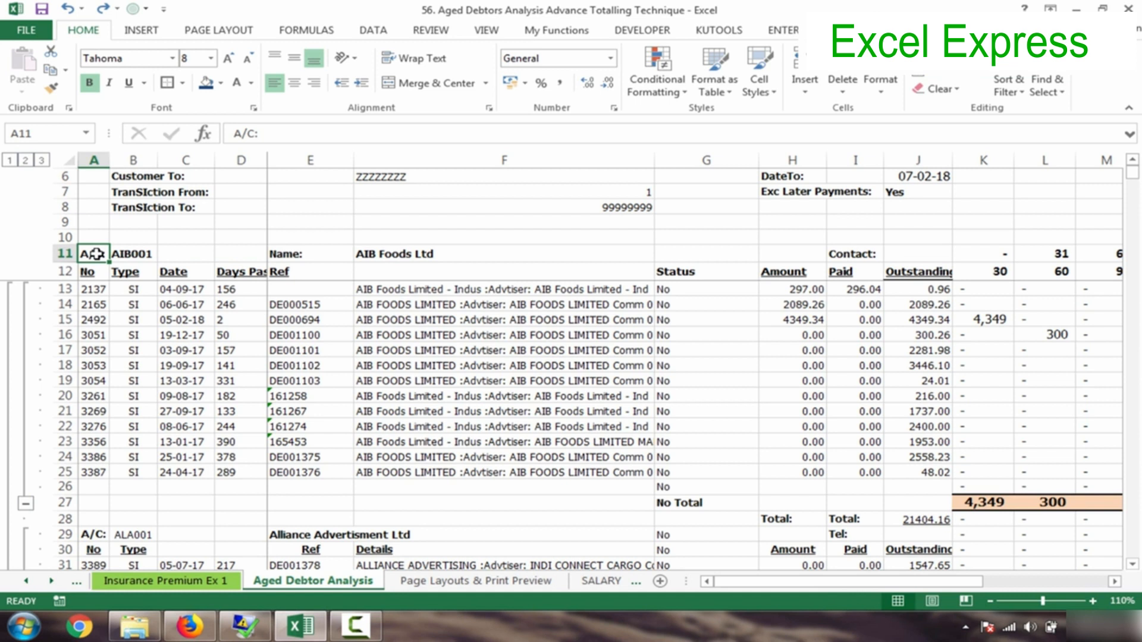
# - Extend the selection from row 11 down the report to row 1200, giving A11:J1200
pyautogui.hotkey('shift', 'Right')
pyautogui.hotkey('shift', 'Right')
pyautogui.hotkey('shift', 'Right')
pyautogui.hotkey('shift', 'Right')
pyautogui.hotkey('shift', 'Right')
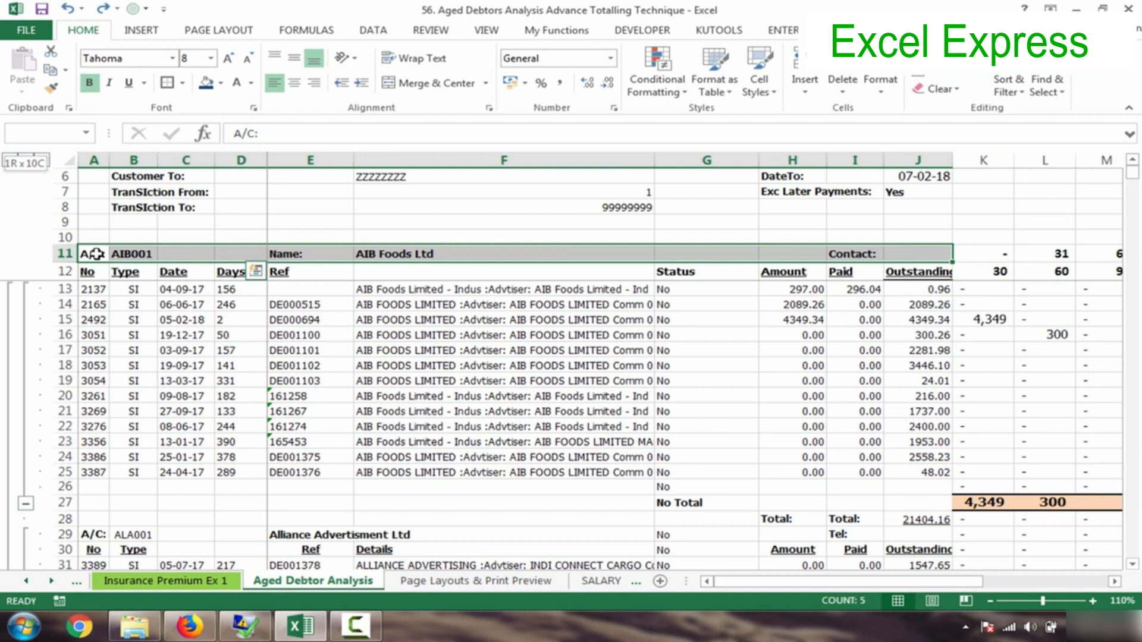
pyautogui.hotkey('shift', 'pagedown')
pyautogui.hotkey('shift', 'pagedown')
pyautogui.hotkey('shift', 'pagedown')
pyautogui.hotkey('shift', 'pagedown')
pyautogui.hotkey('shift', 'pagedown')
pyautogui.hotkey('shift', 'pagedown')
pyautogui.hotkey('shift', 'pagedown')
pyautogui.hotkey('shift', 'pagedown')
pyautogui.hotkey('shift', 'pagedown')
pyautogui.hotkey('shift', 'pagedown')
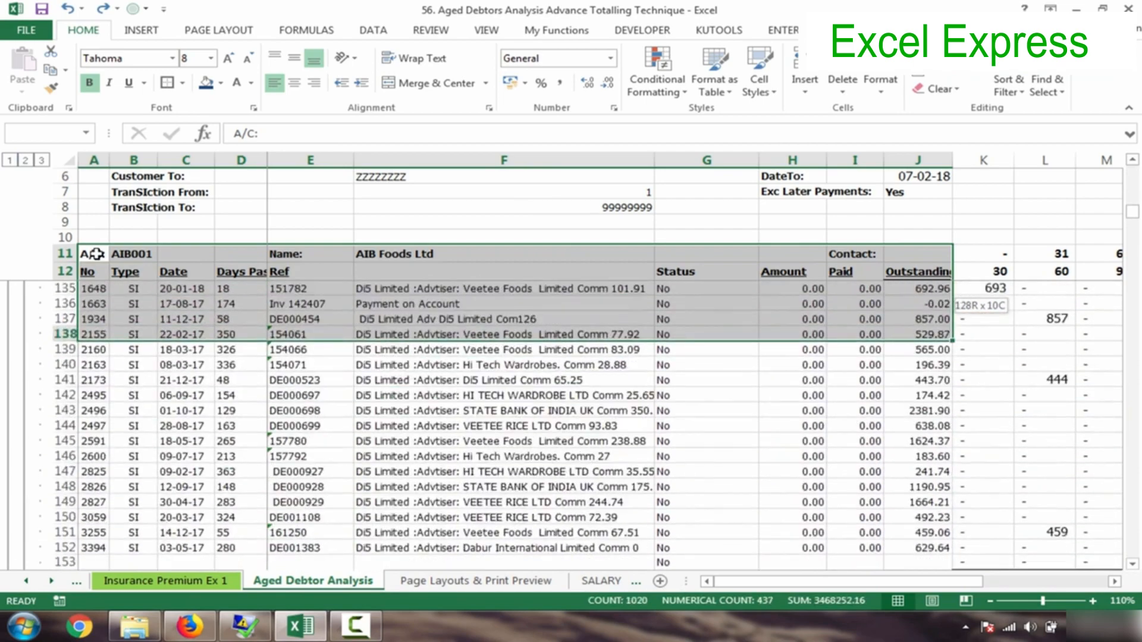
pyautogui.hotkey('shift', 'pagedown')
pyautogui.hotkey('shift', 'pagedown')
pyautogui.hotkey('shift', 'pagedown')
pyautogui.hotkey('shift', 'pagedown')
pyautogui.hotkey('shift', 'pagedown')
pyautogui.hotkey('shift', 'pagedown')
pyautogui.hotkey('shift', 'pagedown')
pyautogui.hotkey('shift', 'pagedown')
pyautogui.hotkey('shift', 'pagedown')
pyautogui.hotkey('shift', 'pagedown')
pyautogui.hotkey('shift', 'pagedown')
pyautogui.hotkey('shift', 'pagedown')
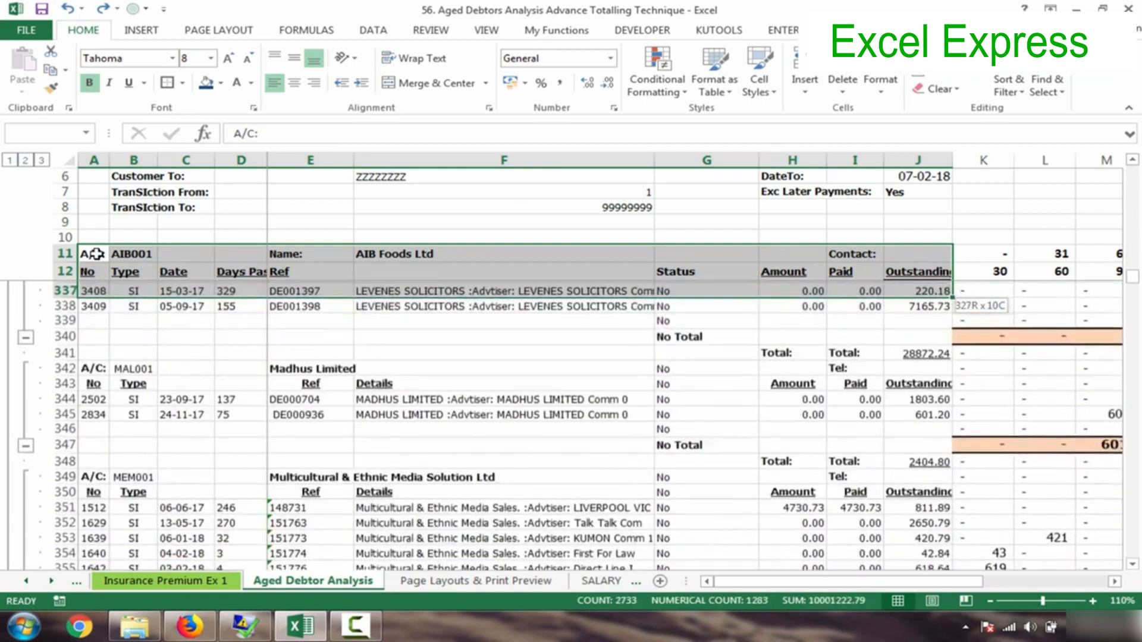
pyautogui.hotkey('shift', 'pagedown')
pyautogui.hotkey('shift', 'pagedown')
pyautogui.hotkey('shift', 'pagedown')
pyautogui.hotkey('shift', 'pagedown')
pyautogui.hotkey('shift', 'pagedown')
pyautogui.hotkey('shift', 'pagedown')
pyautogui.hotkey('shift', 'pagedown')
pyautogui.hotkey('shift', 'pagedown')
pyautogui.hotkey('shift', 'pagedown')
pyautogui.hotkey('shift', 'pagedown')
pyautogui.hotkey('shift', 'pagedown')
pyautogui.hotkey('shift', 'pagedown')
pyautogui.hotkey('shift', 'pagedown')
pyautogui.hotkey('shift', 'pagedown')
pyautogui.hotkey('shift', 'pagedown')
pyautogui.hotkey('shift', 'pagedown')
pyautogui.hotkey('shift', 'pagedown')
pyautogui.hotkey('shift', 'pagedown')
pyautogui.hotkey('shift', 'pagedown')
pyautogui.hotkey('shift', 'pagedown')
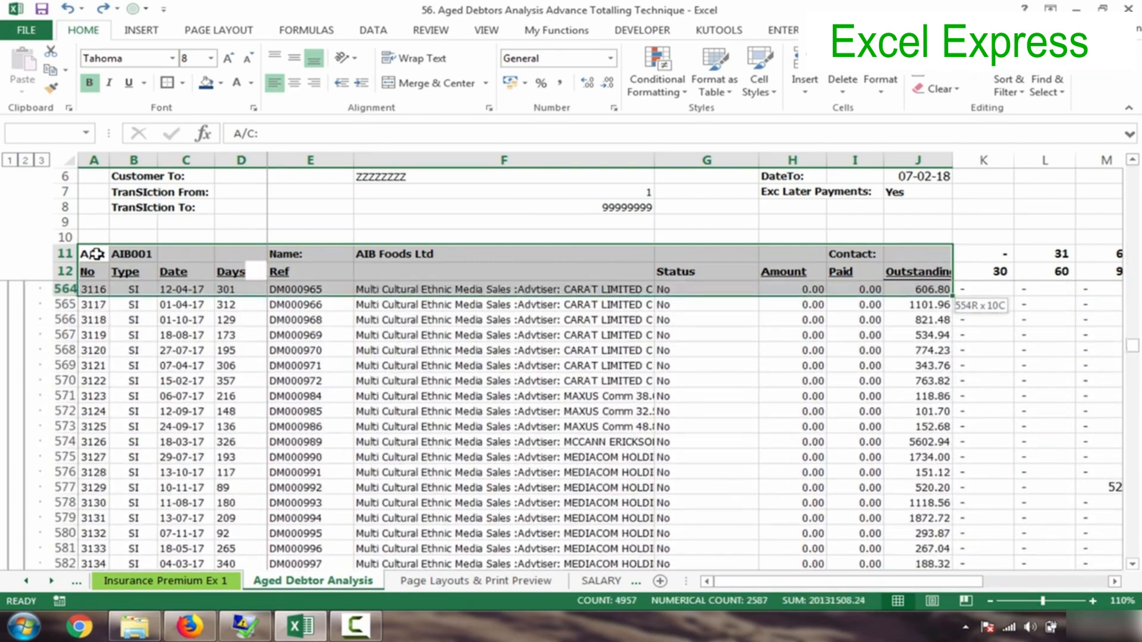
pyautogui.hotkey('shift', 'pagedown')
pyautogui.hotkey('shift', 'pagedown')
pyautogui.hotkey('shift', 'pagedown')
pyautogui.hotkey('shift', 'pagedown')
pyautogui.hotkey('shift', 'pagedown')
pyautogui.hotkey('shift', 'pagedown')
pyautogui.hotkey('shift', 'pagedown')
pyautogui.hotkey('shift', 'pagedown')
pyautogui.hotkey('shift', 'pagedown')
pyautogui.hotkey('shift', 'pagedown')
pyautogui.hotkey('shift', 'pagedown')
pyautogui.hotkey('shift', 'pagedown')
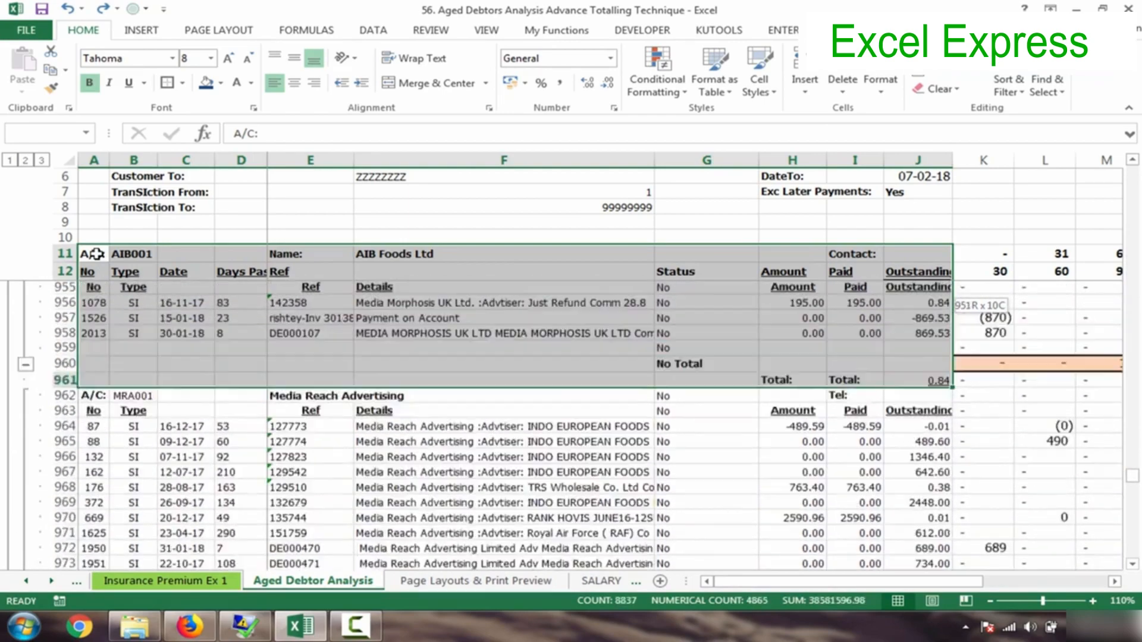
pyautogui.hotkey('shift', 'pagedown')
pyautogui.hotkey('shift', 'pagedown')
pyautogui.hotkey('shift', 'pagedown')
pyautogui.hotkey('shift', 'pagedown')
pyautogui.hotkey('shift', 'pagedown')
pyautogui.hotkey('shift', 'pagedown')
pyautogui.hotkey('shift', 'pagedown')
pyautogui.hotkey('shift', 'pagedown')
pyautogui.hotkey('shift', 'pagedown')
pyautogui.hotkey('shift', 'pagedown')
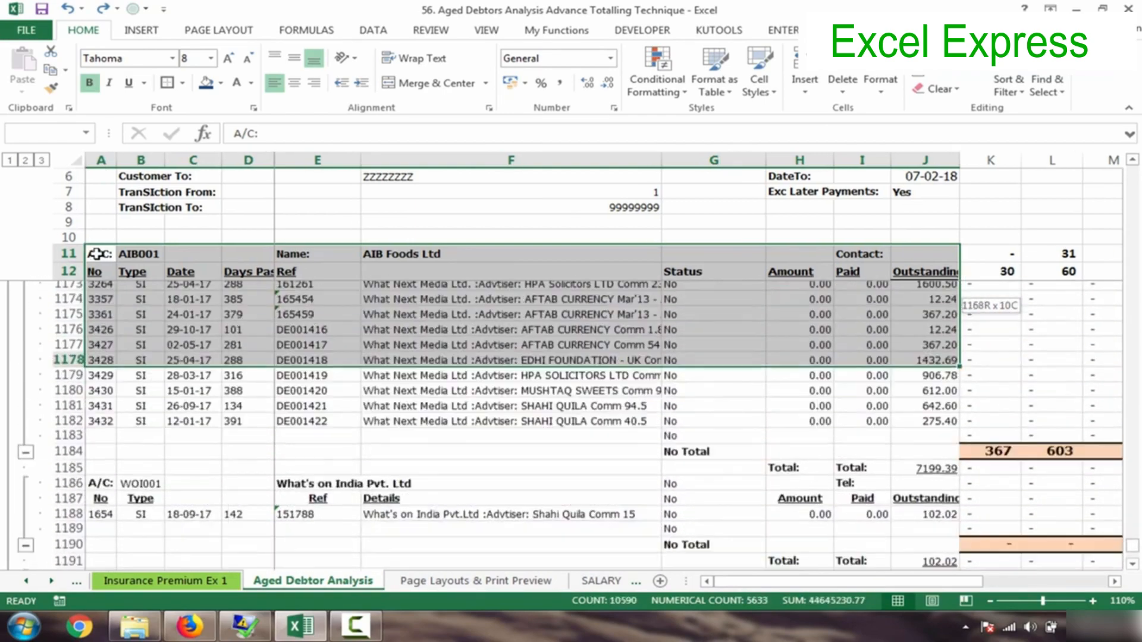
pyautogui.hotkey('shift', 'pagedown')
pyautogui.hotkey('shift', 'pageup')
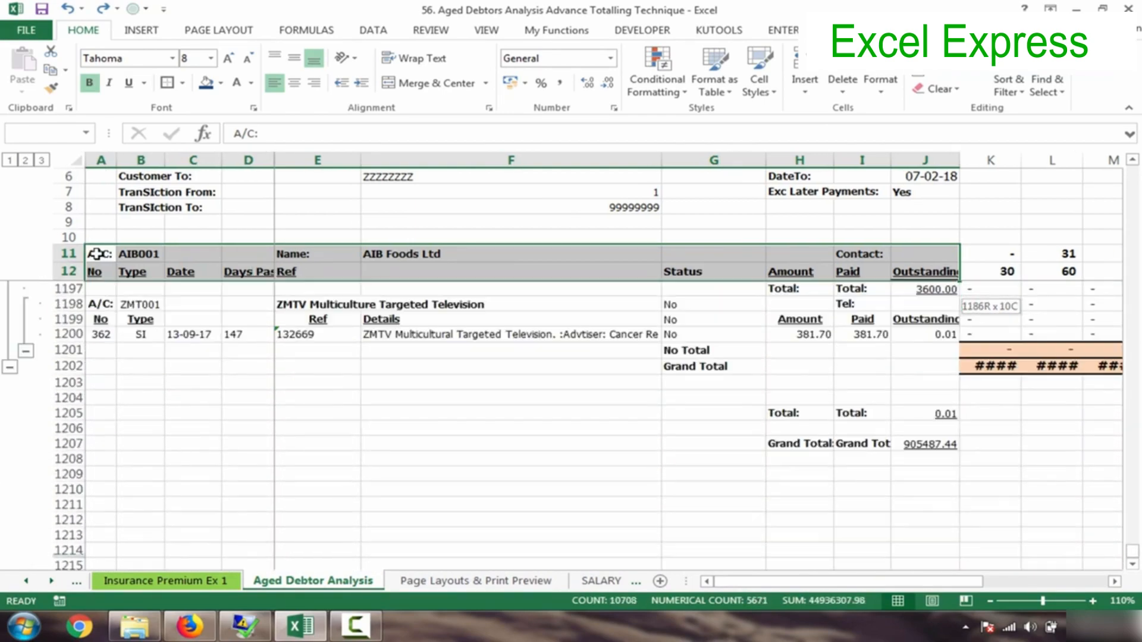
pyautogui.hotkey('shift', 'Down')
pyautogui.hotkey('shift', 'Down')
pyautogui.hotkey('shift', 'Down')
pyautogui.hotkey('shift', 'Down')
pyautogui.hotkey('shift', 'Down')
pyautogui.hotkey('shift', 'Down')
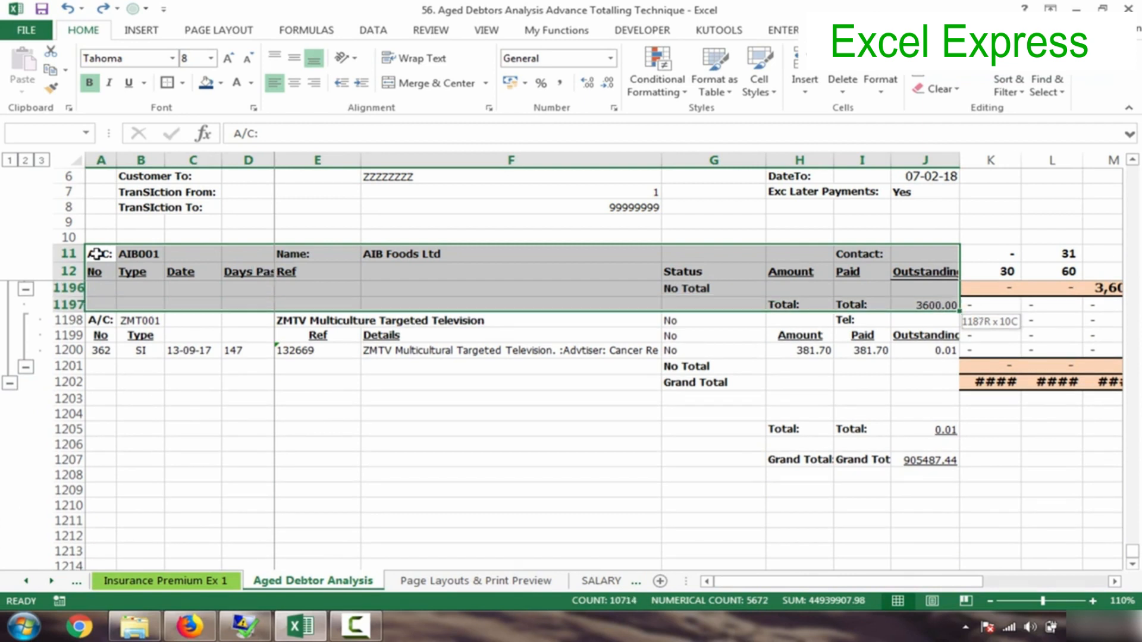
pyautogui.hotkey('shift', 'Up')
pyautogui.hotkey('shift', 'Up')
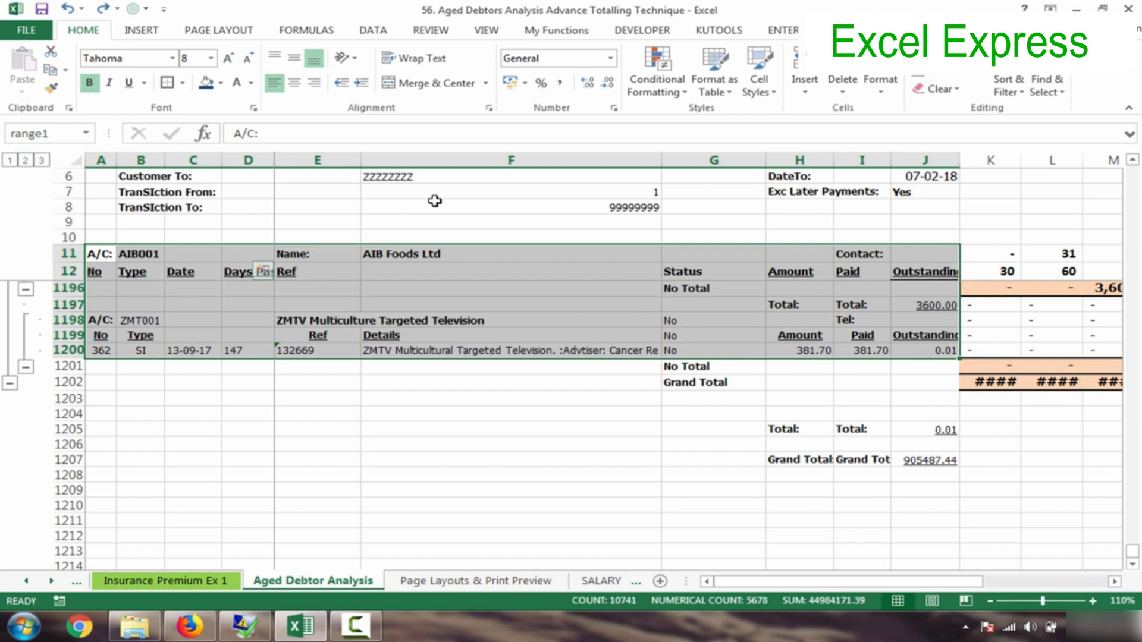
# - Select the range1 block from the Name Box and open the Conditional Formatting menu
pyautogui.click(57, 136)
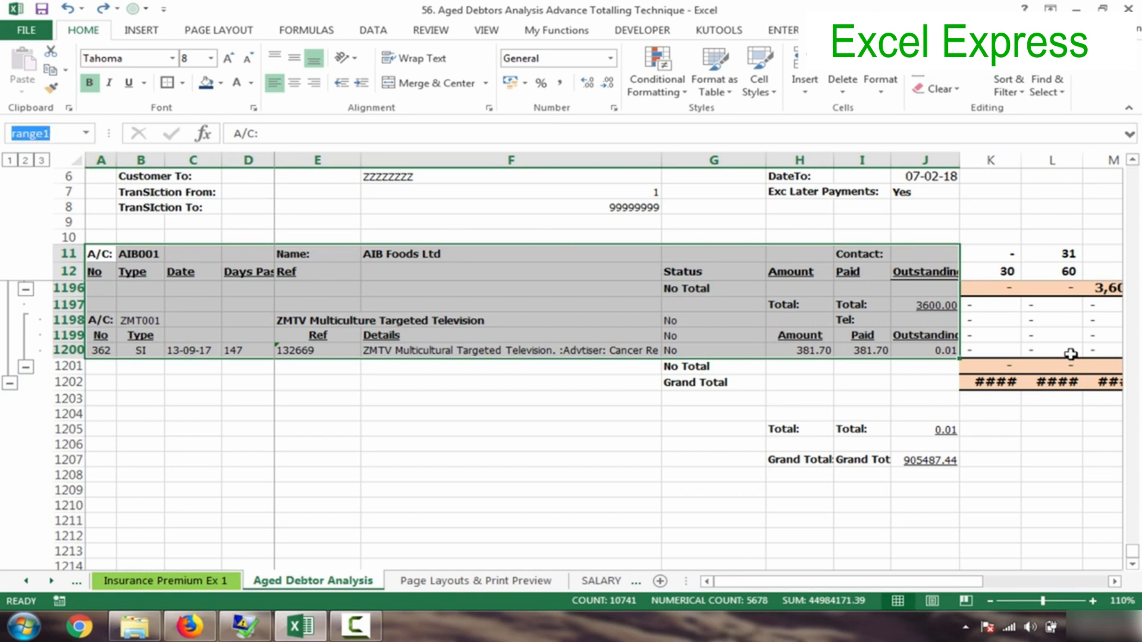
pyautogui.moveTo(1134, 556); pyautogui.dragTo(1134, 172)
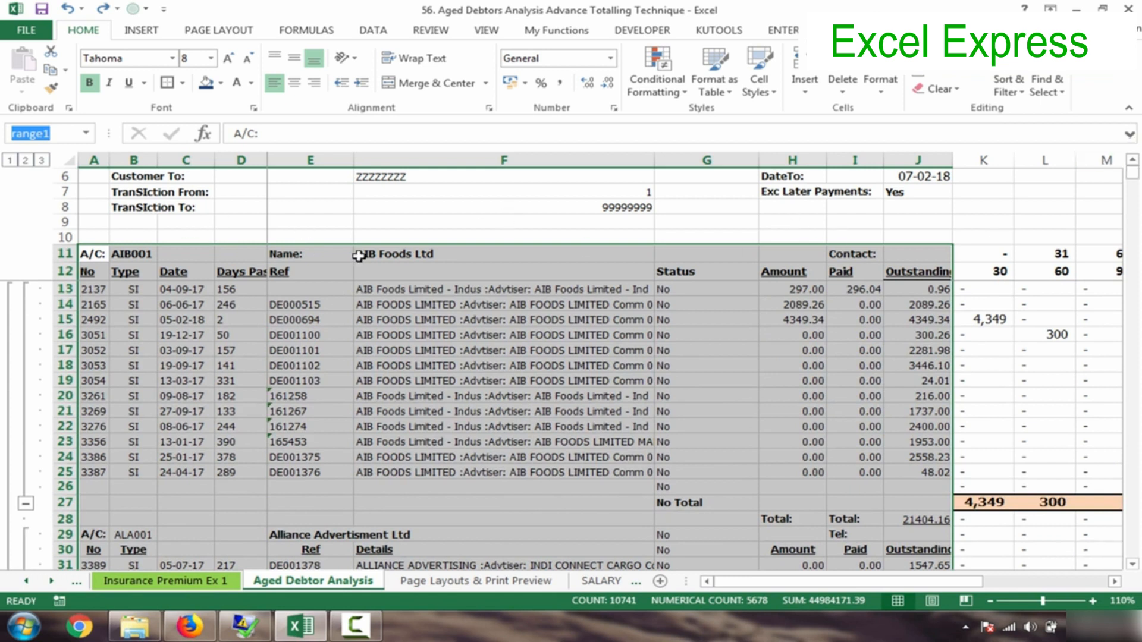
pyautogui.click(664, 80)
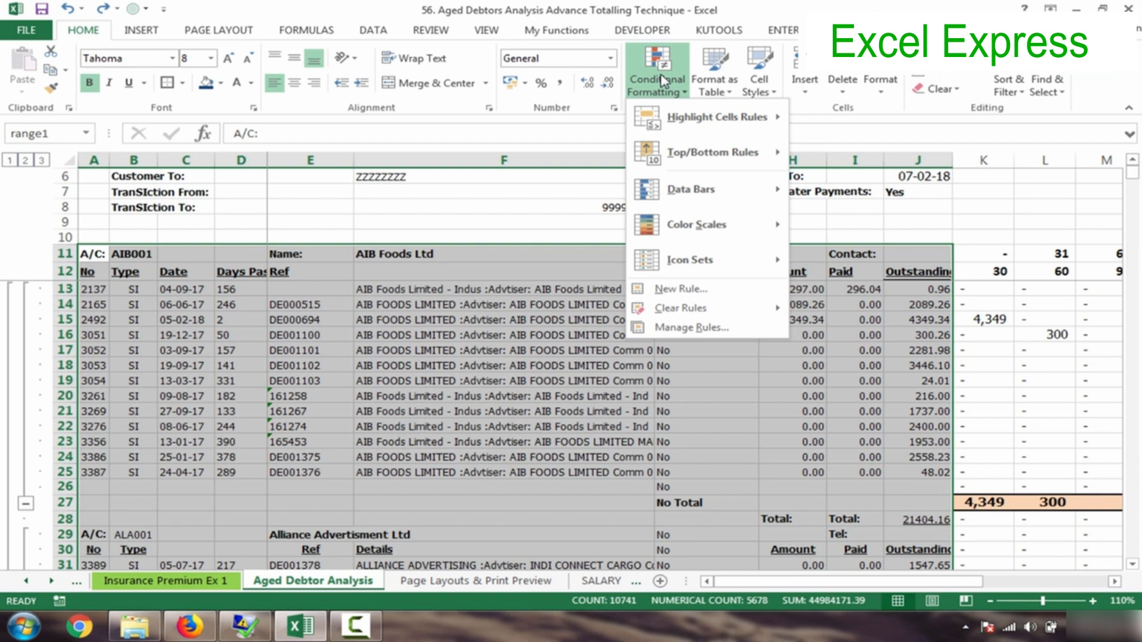
# - Create a New Rule of type 'Use a formula to determine which cells to format' and begin its formula
pyautogui.moveTo(693, 124)
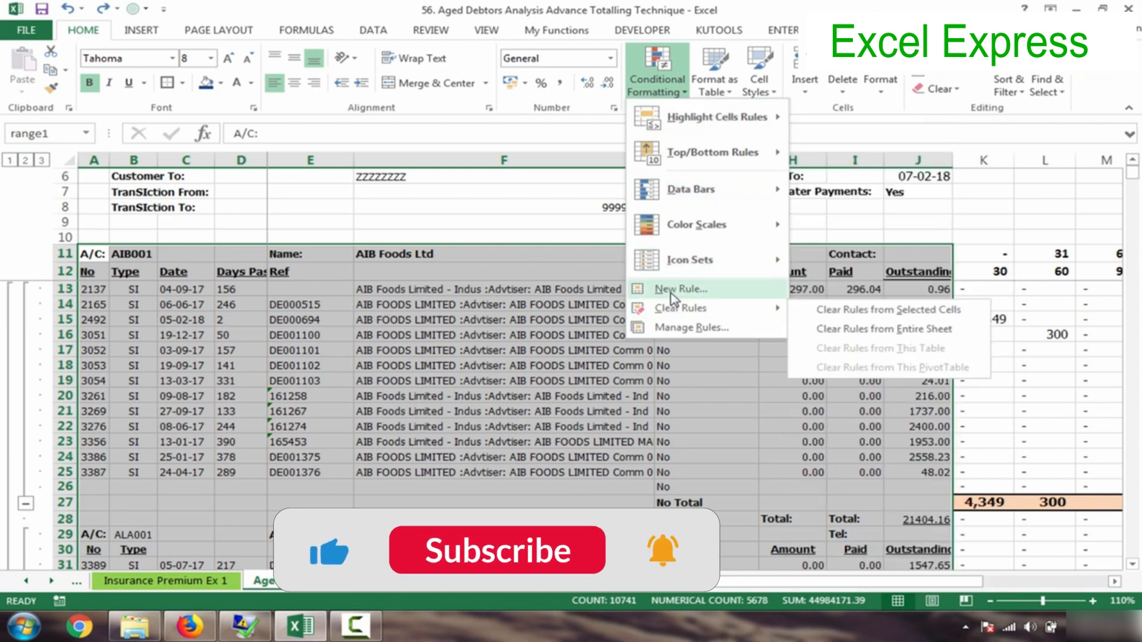
pyautogui.click(672, 290)
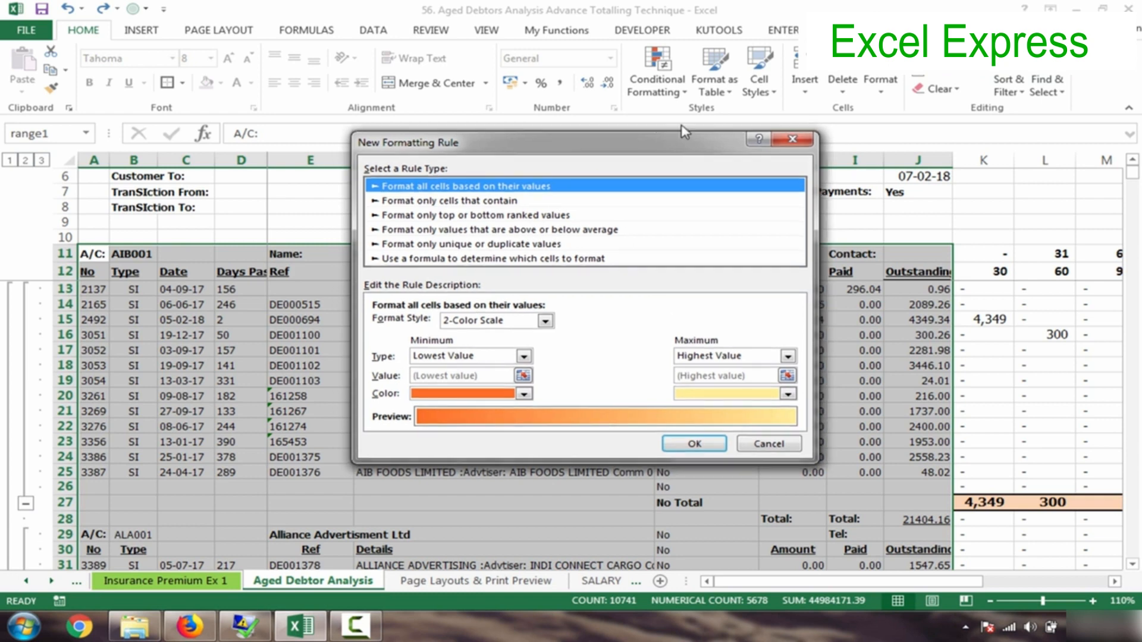
pyautogui.moveTo(585, 144); pyautogui.dragTo(746, 92)
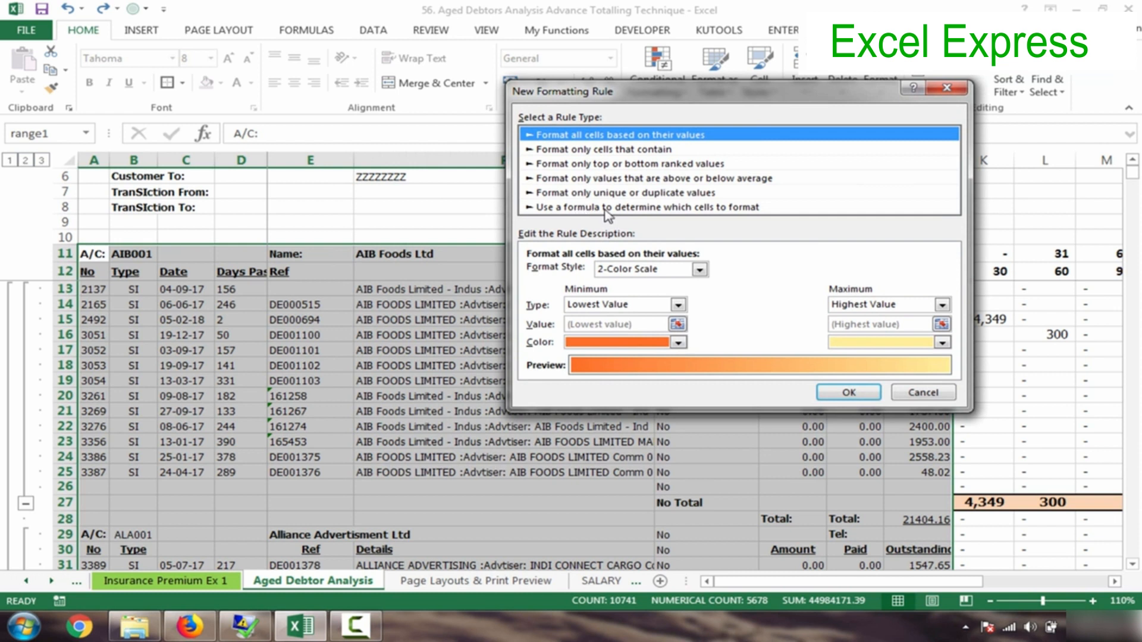
pyautogui.click(730, 207)
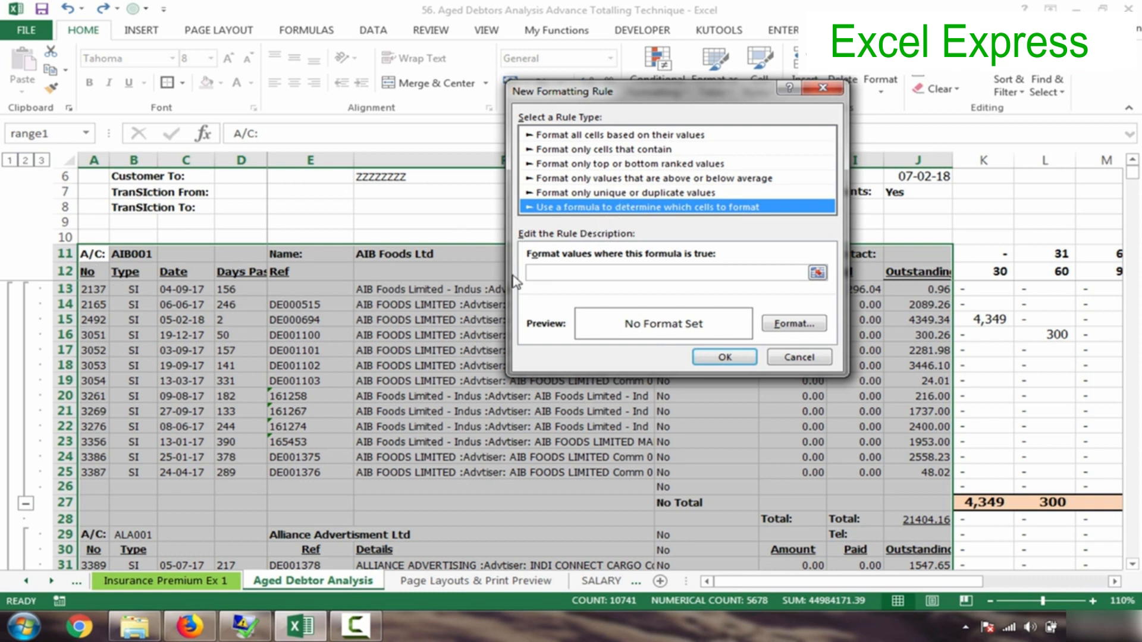
pyautogui.moveTo(707, 96); pyautogui.dragTo(687, 279)
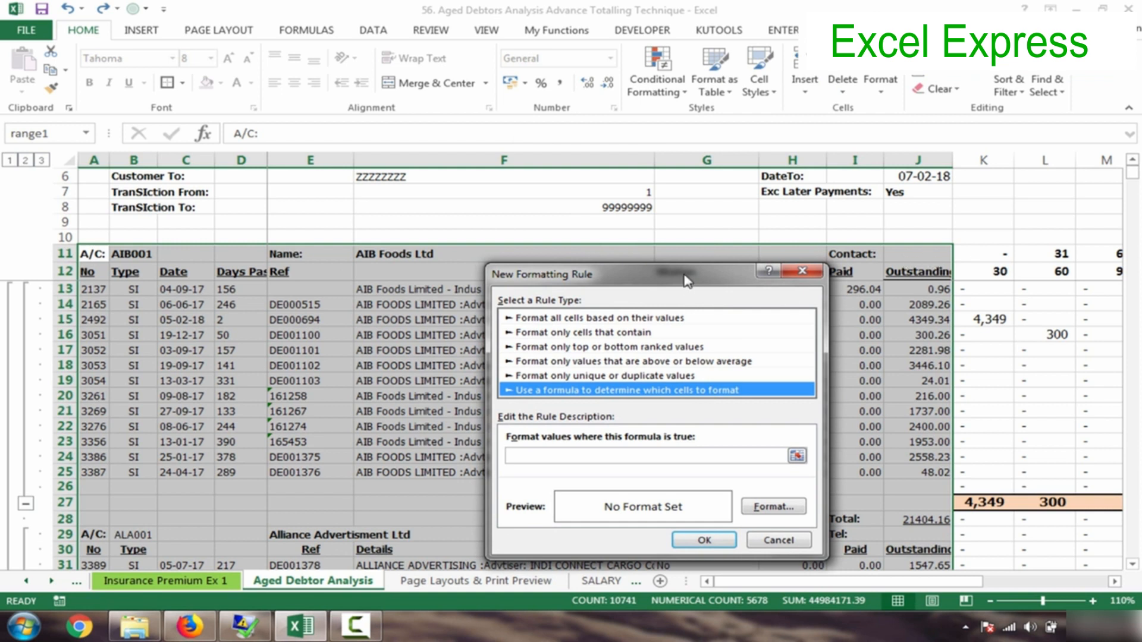
pyautogui.moveTo(687, 281); pyautogui.dragTo(707, 174)
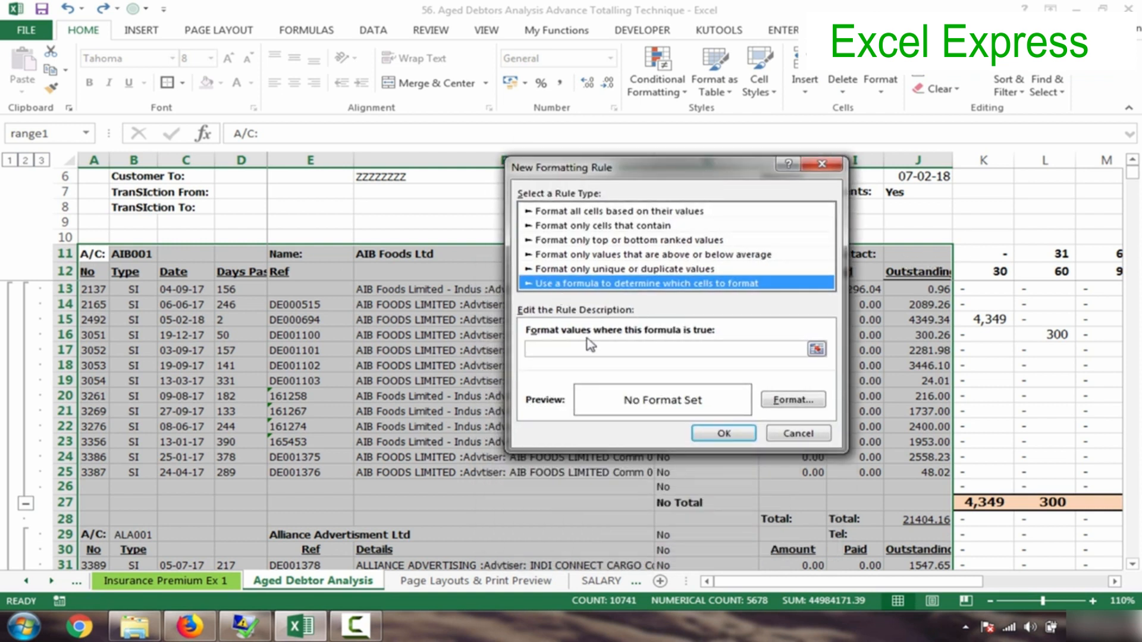
pyautogui.click(568, 348)
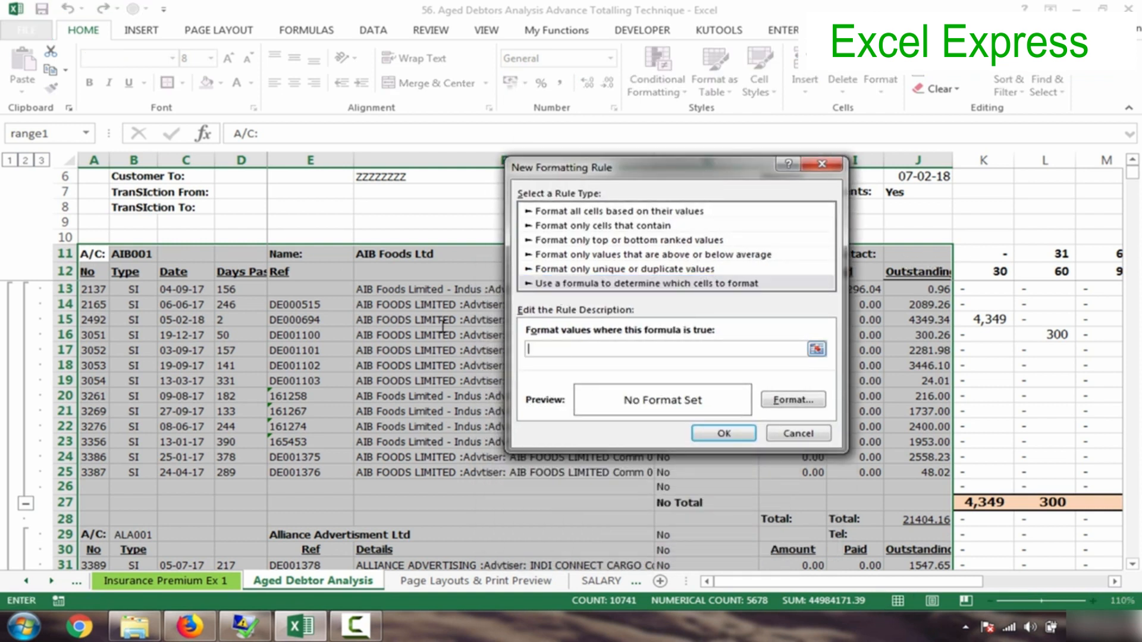
pyautogui.click(94, 254)
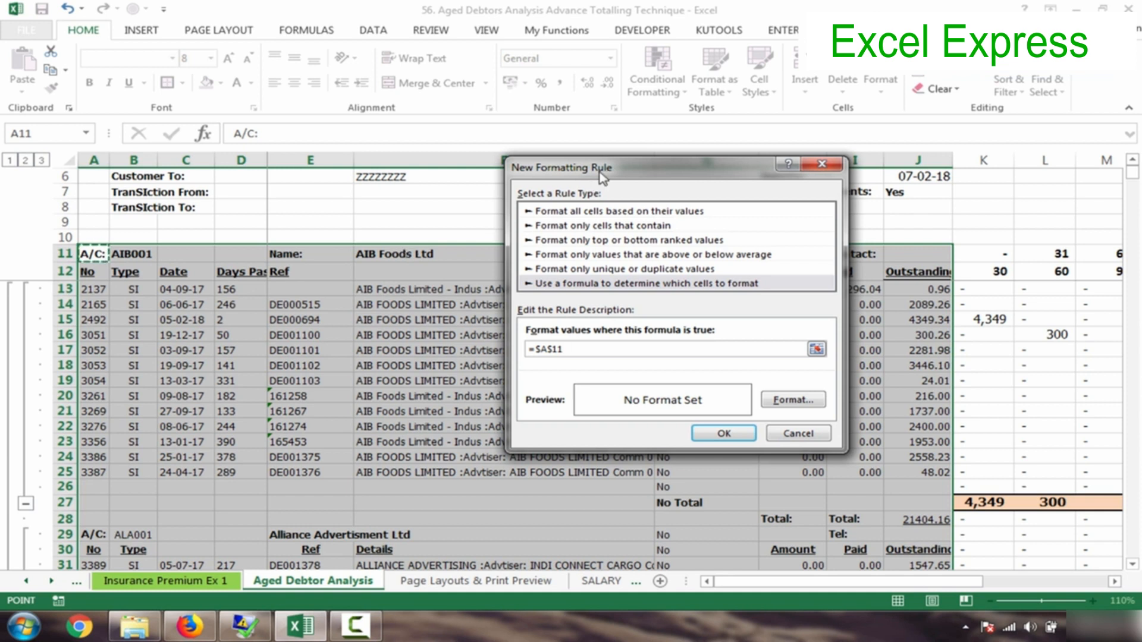
pyautogui.moveTo(602, 170); pyautogui.dragTo(721, 275)
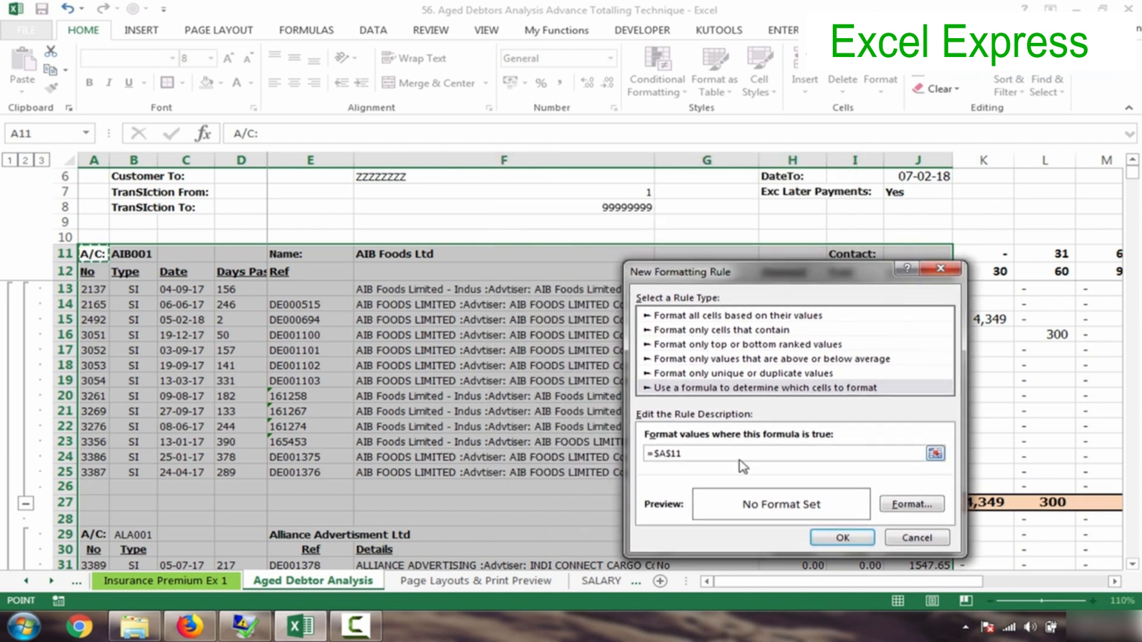
pyautogui.press('BackSpace')
pyautogui.press('BackSpace')
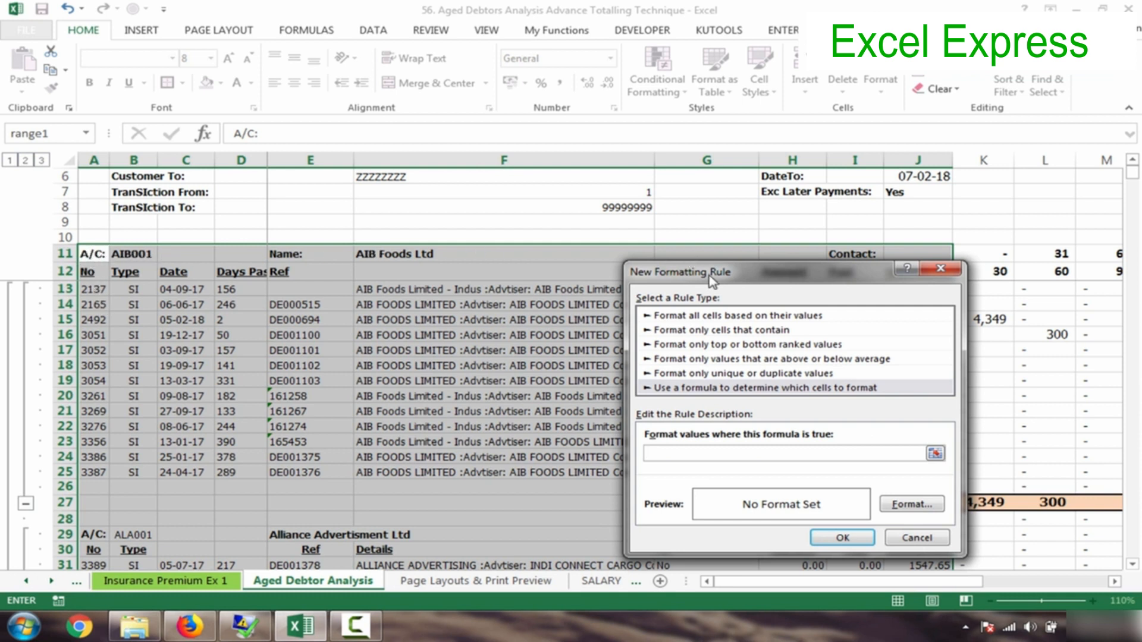
# - Build the rule condition =$A11="A/C:" with a relative row reference to cell A11
pyautogui.moveTo(714, 276); pyautogui.dragTo(674, 192)
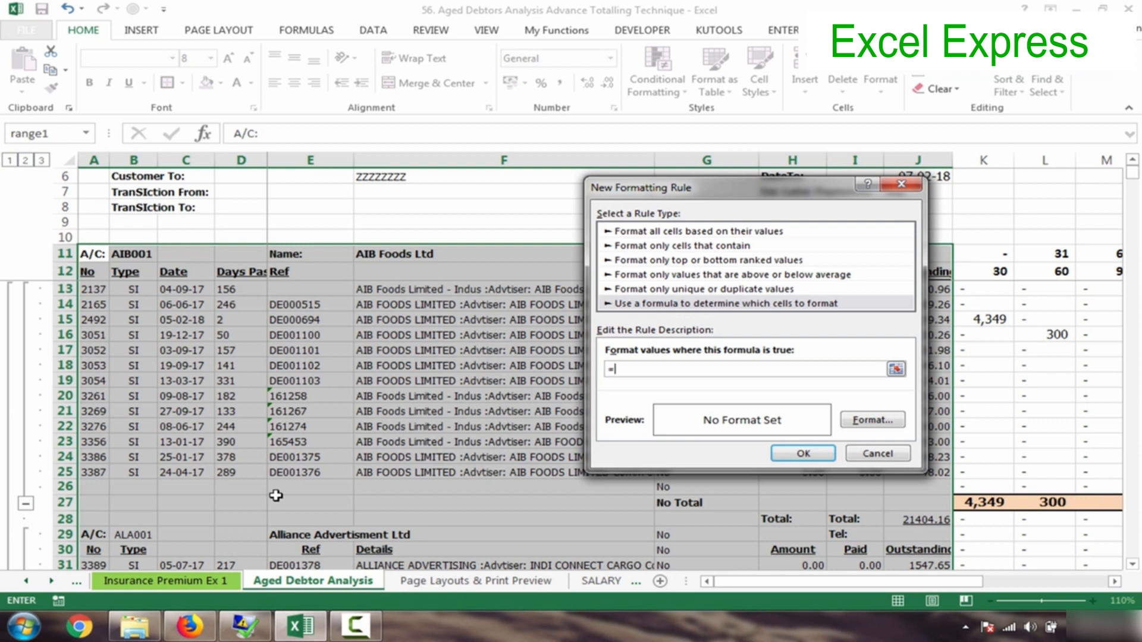
pyautogui.click(93, 256)
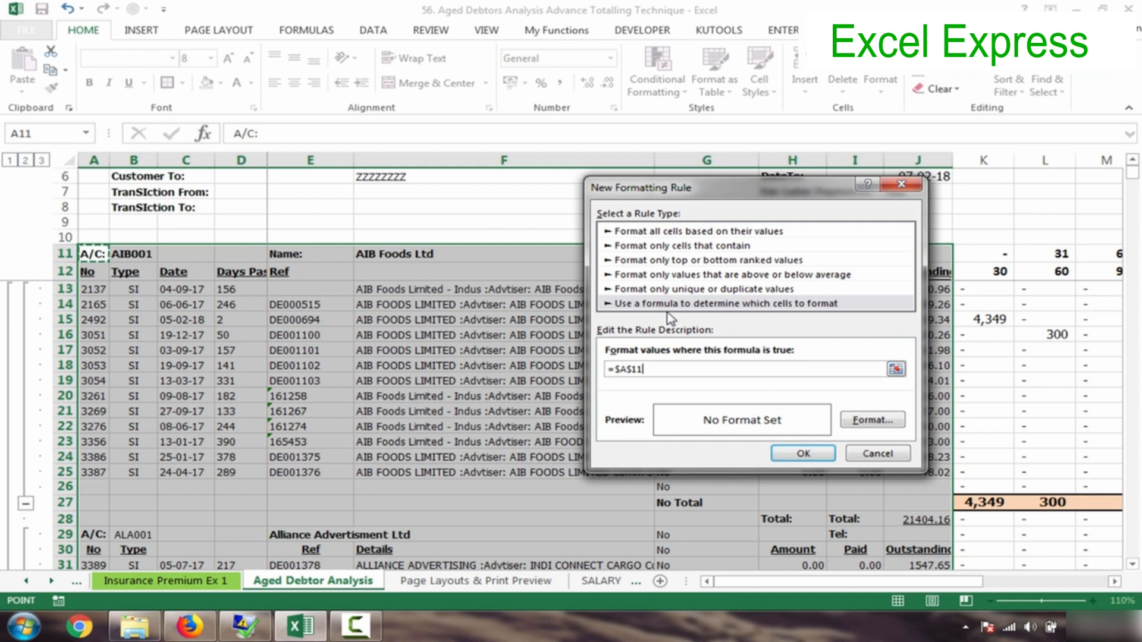
pyautogui.write('="A/C:')
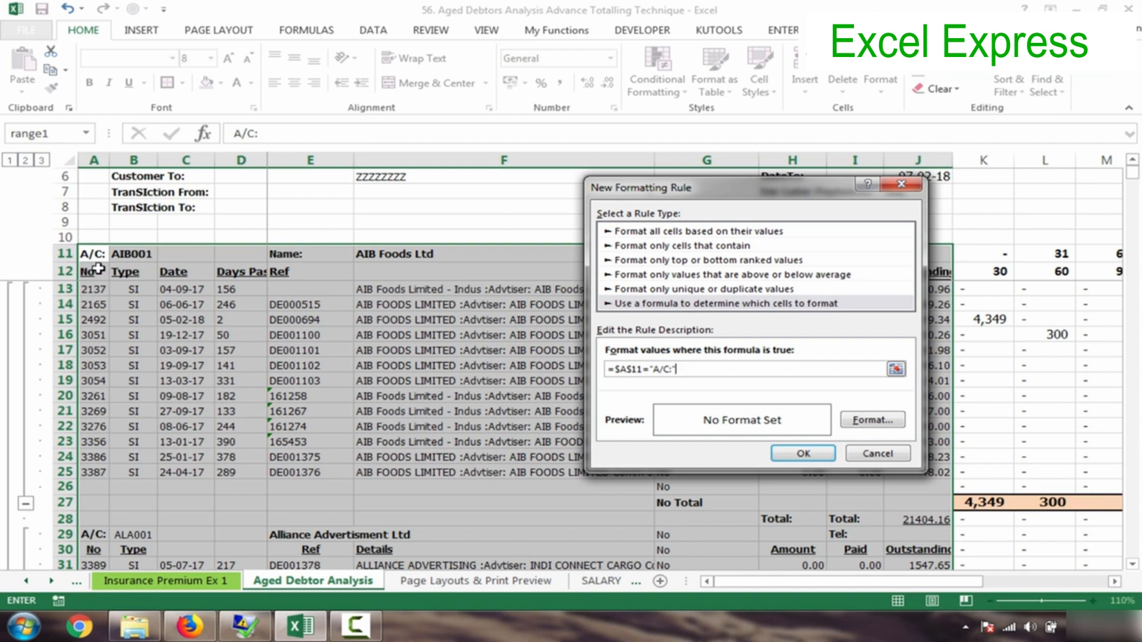
pyautogui.click(634, 369)
pyautogui.press('BackSpace')
# - Give the rule format a dark-blue fill with double-line top and bottom borders
pyautogui.click(873, 420)
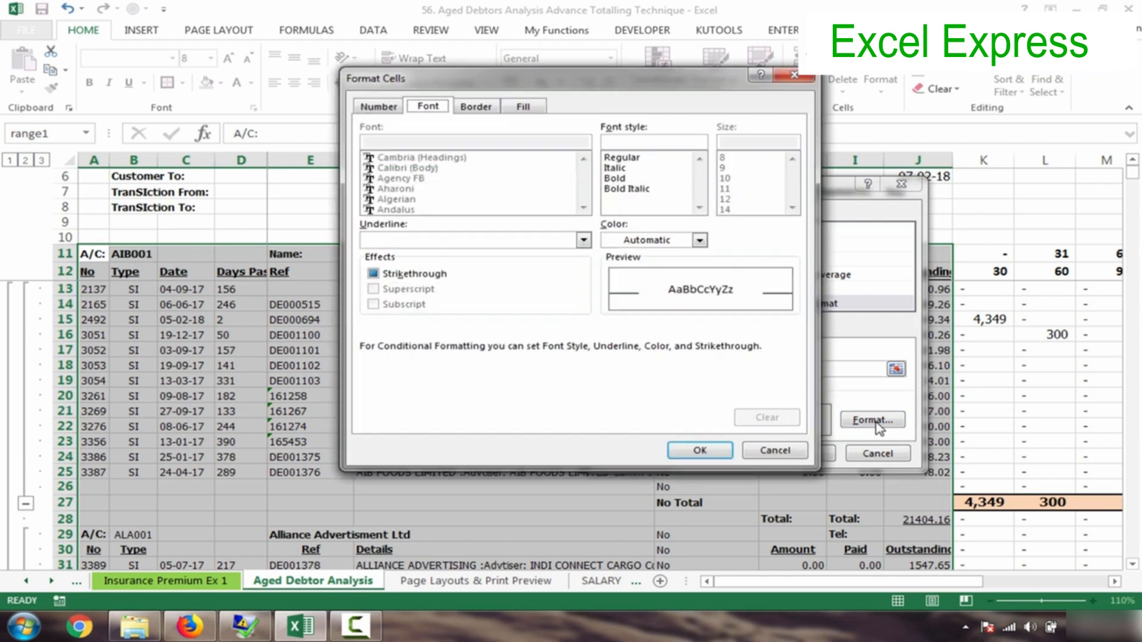
pyautogui.click(523, 108)
pyautogui.click(425, 164)
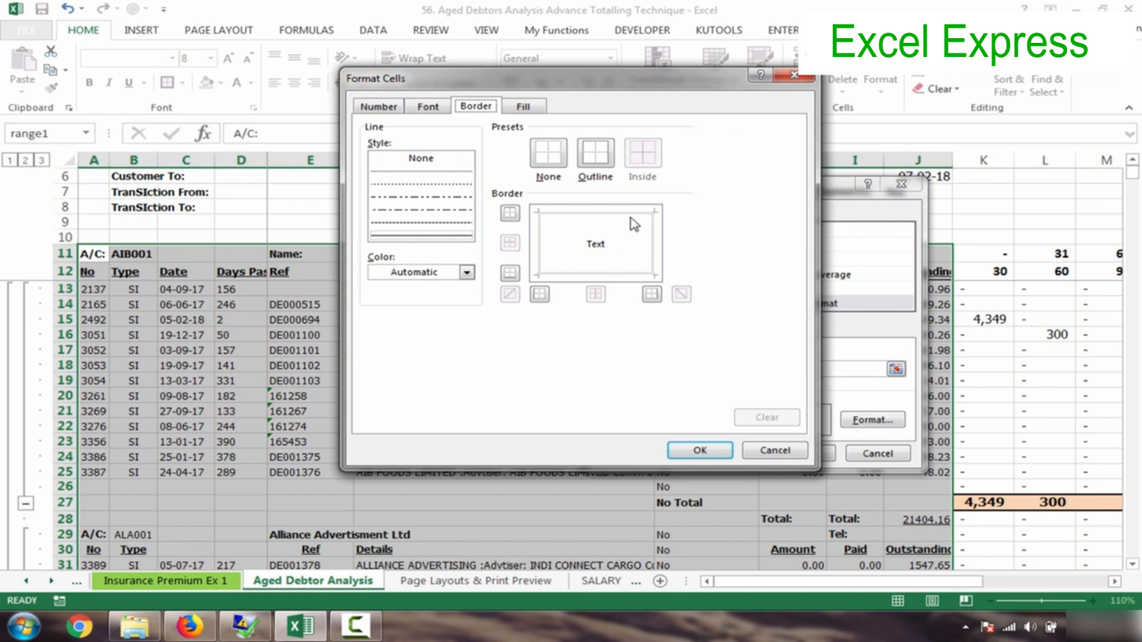
pyautogui.click(461, 236)
pyautogui.click(593, 210)
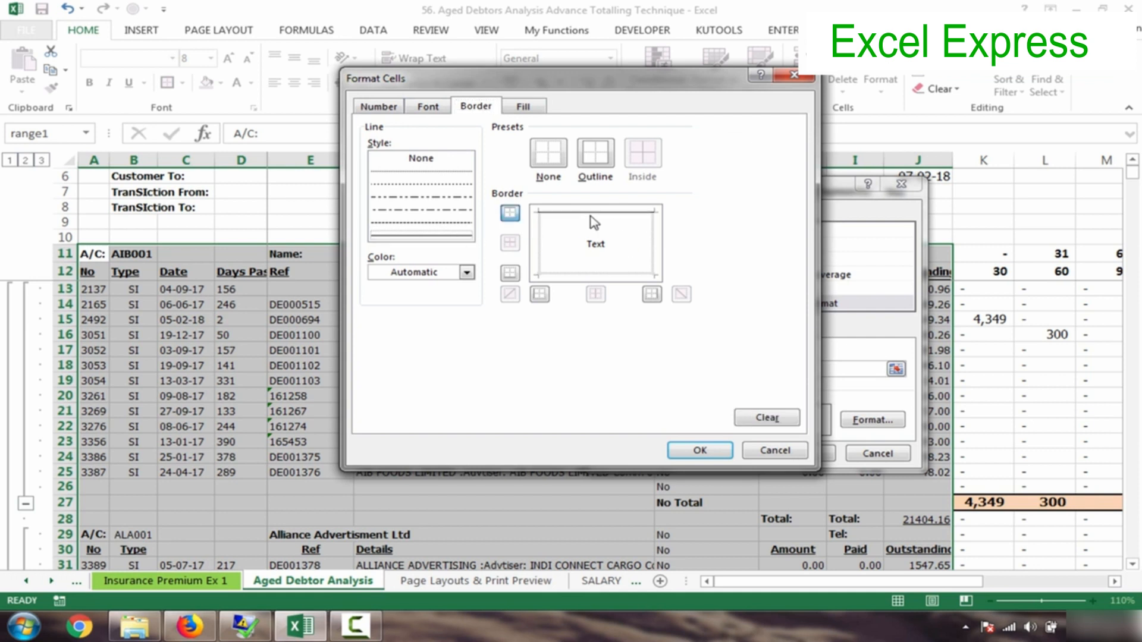
pyautogui.click(567, 274)
# - Make the rule's text bold and white, then confirm and apply the rule
pyautogui.click(428, 107)
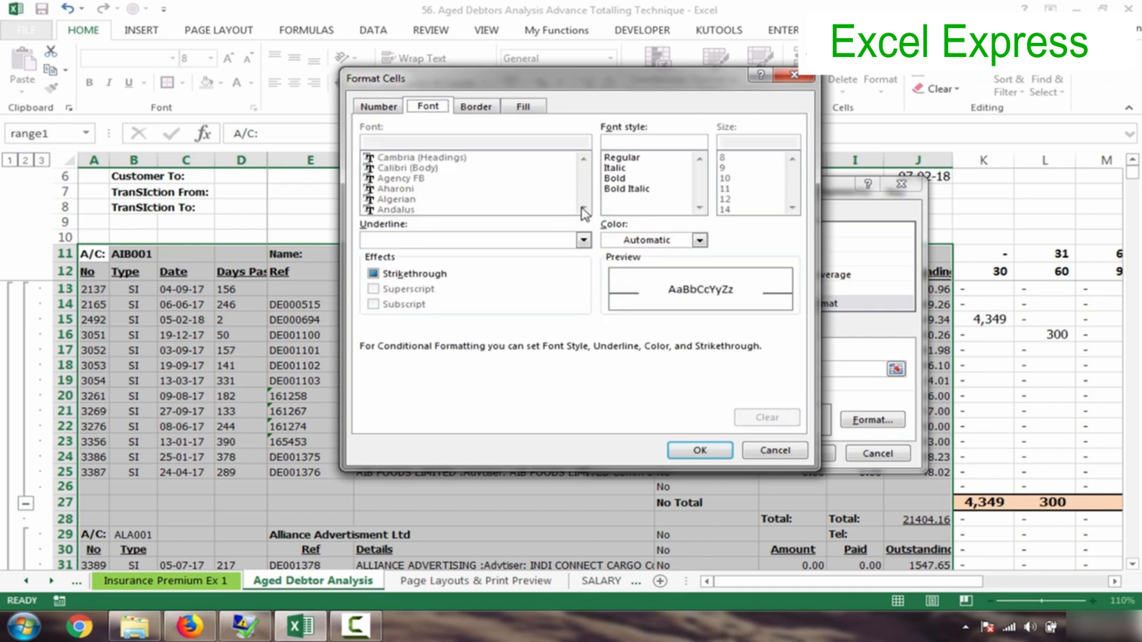
pyautogui.click(617, 178)
pyautogui.click(672, 242)
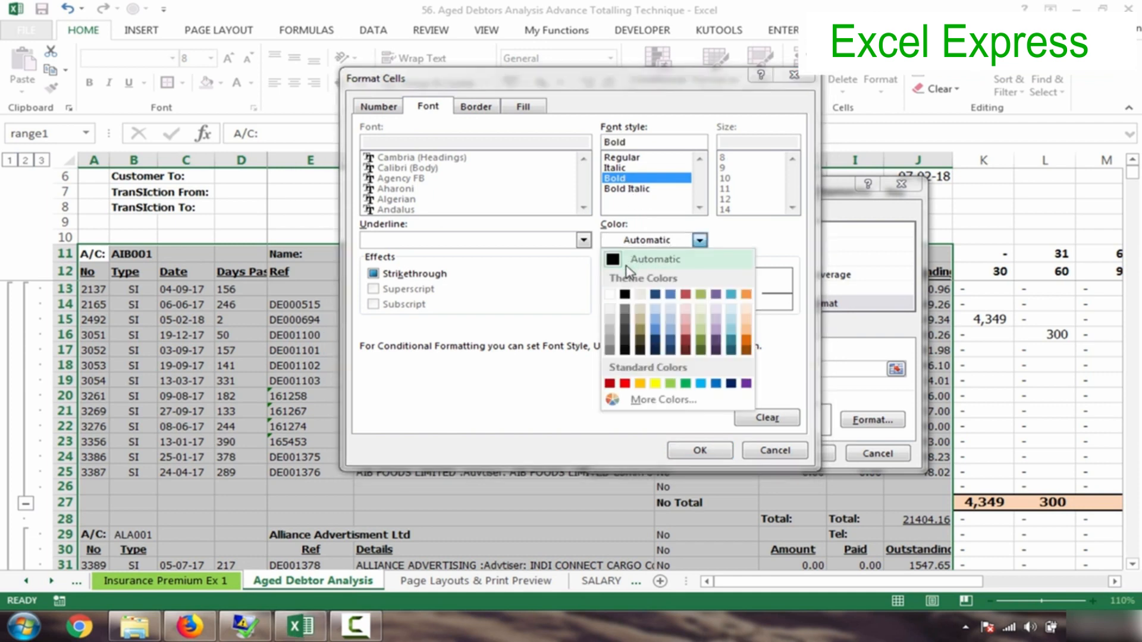
pyautogui.click(617, 288)
pyautogui.click(708, 454)
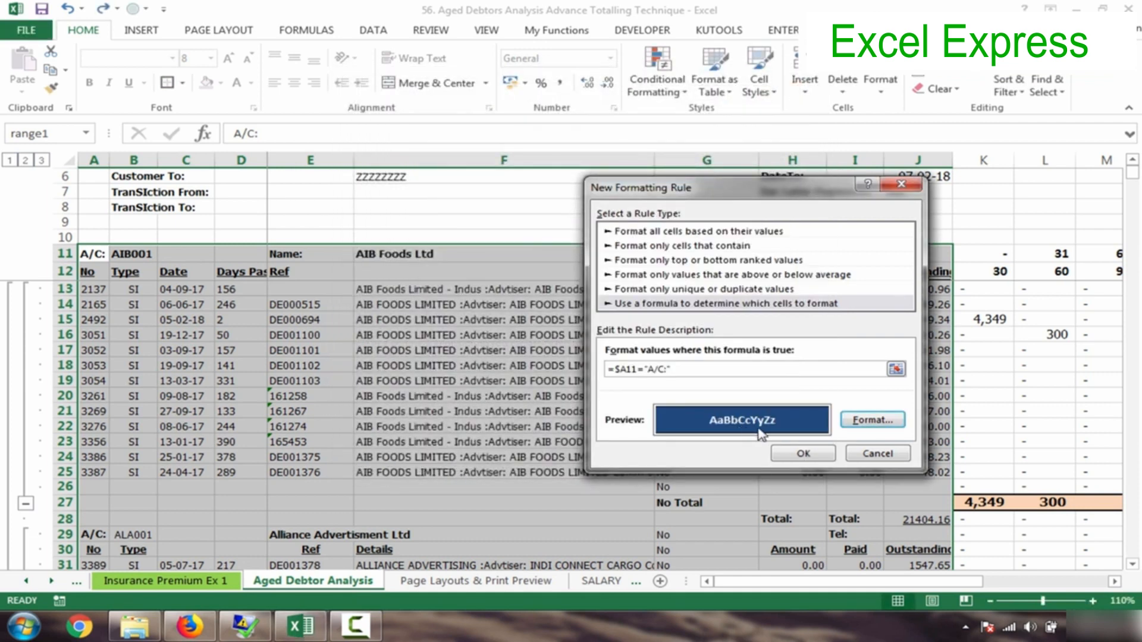
pyautogui.click(802, 455)
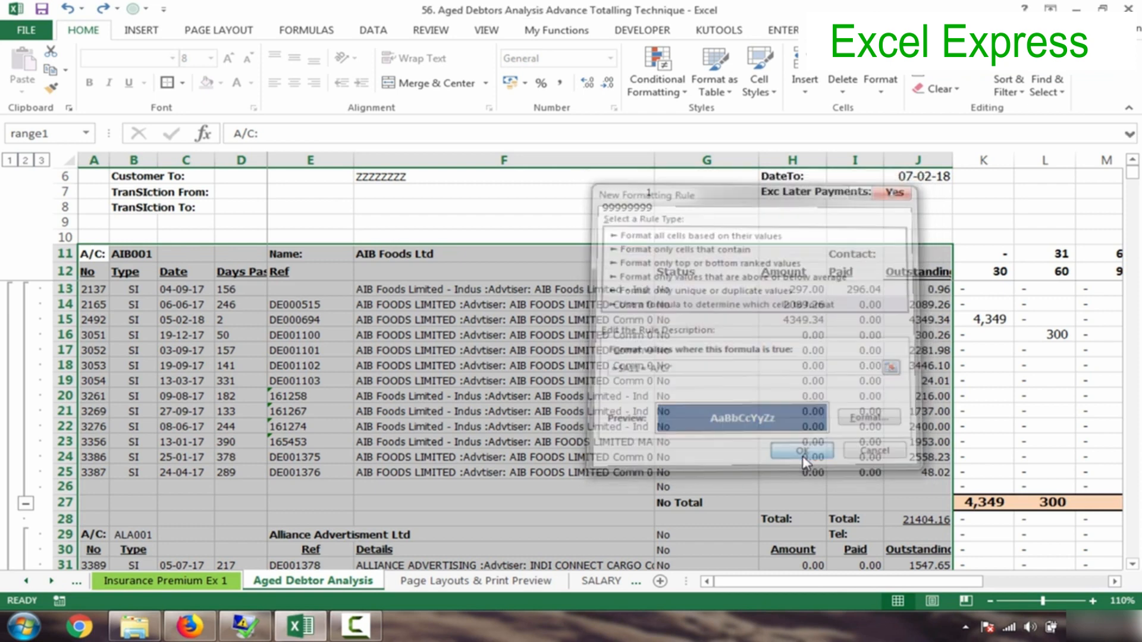
pyautogui.click(225, 320)
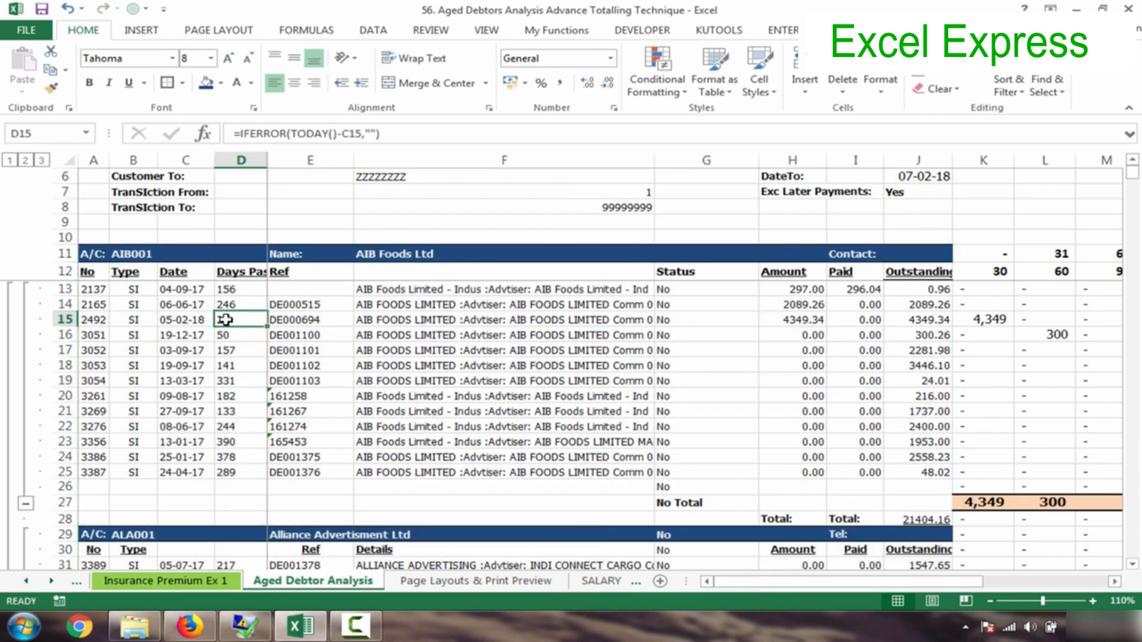
pyautogui.click(113, 303)
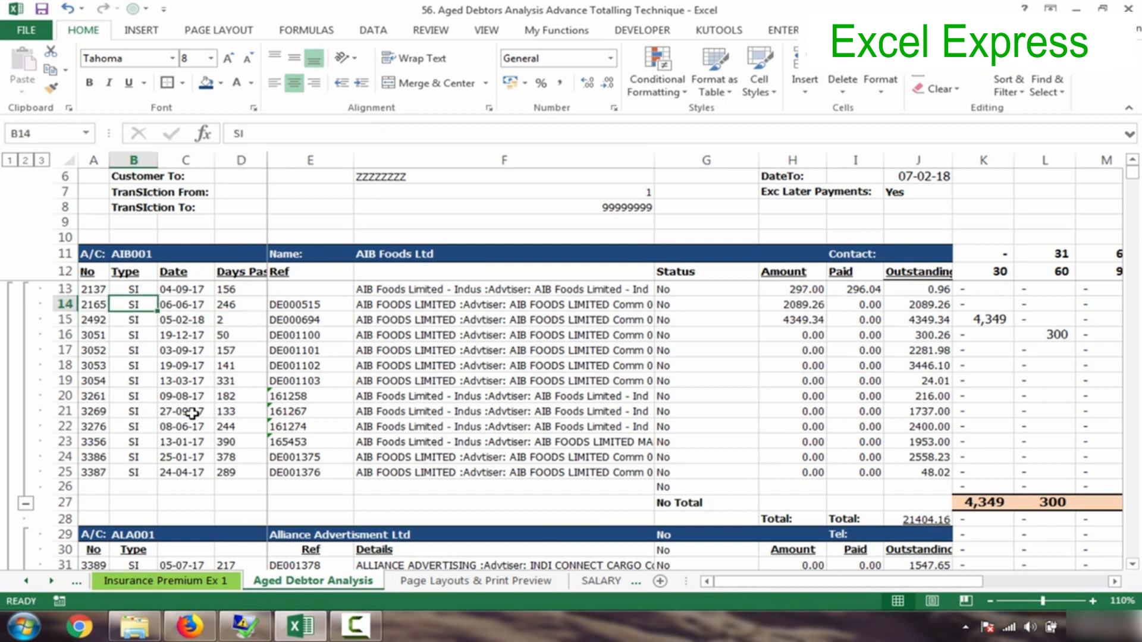
pyautogui.click(95, 273)
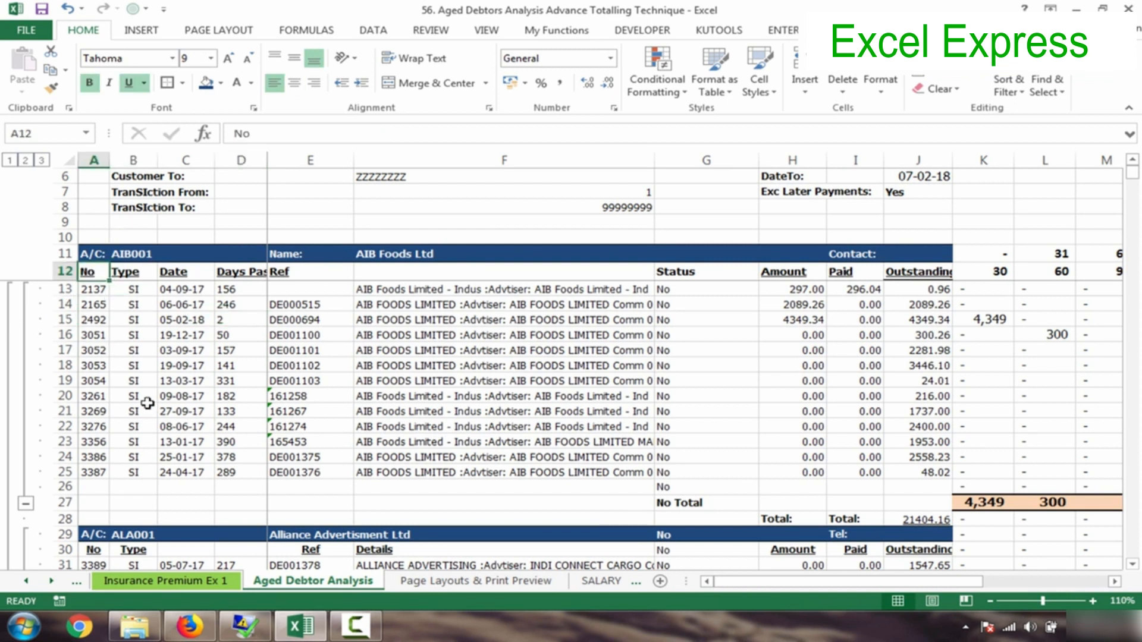
pyautogui.moveTo(1134, 178); pyautogui.dragTo(1137, 477)
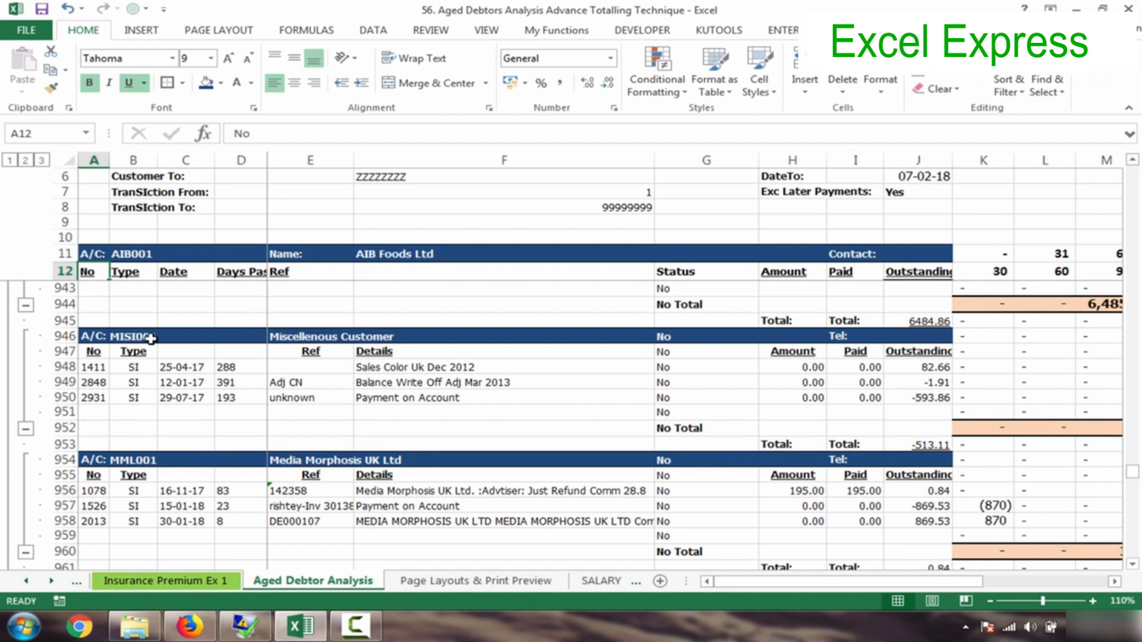
pyautogui.click(97, 338)
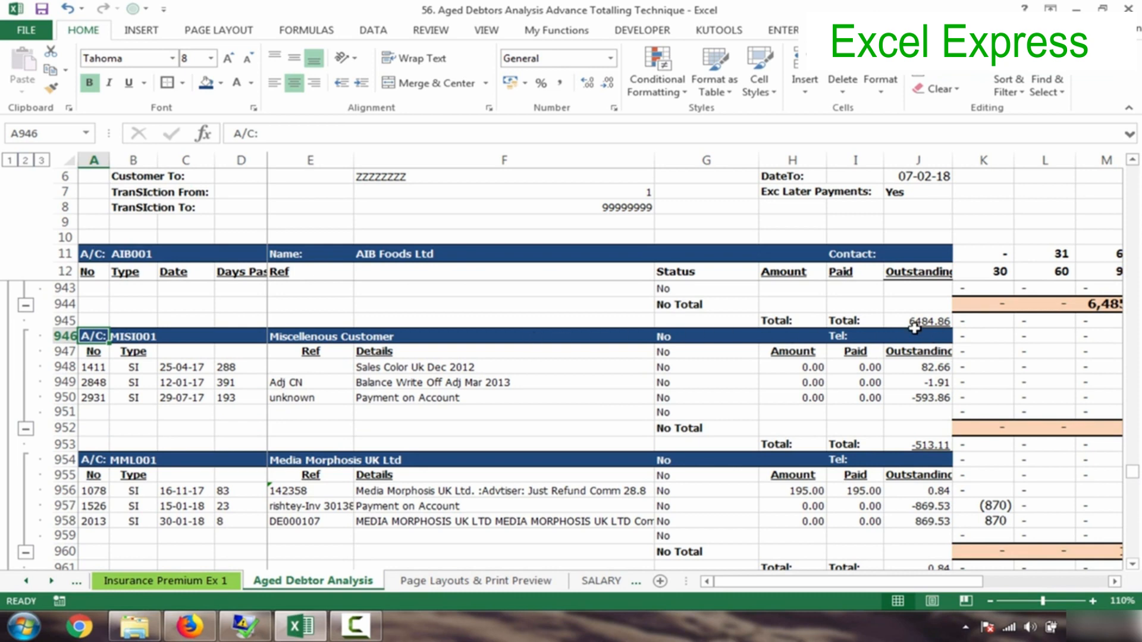
pyautogui.moveTo(1134, 476); pyautogui.dragTo(1135, 474)
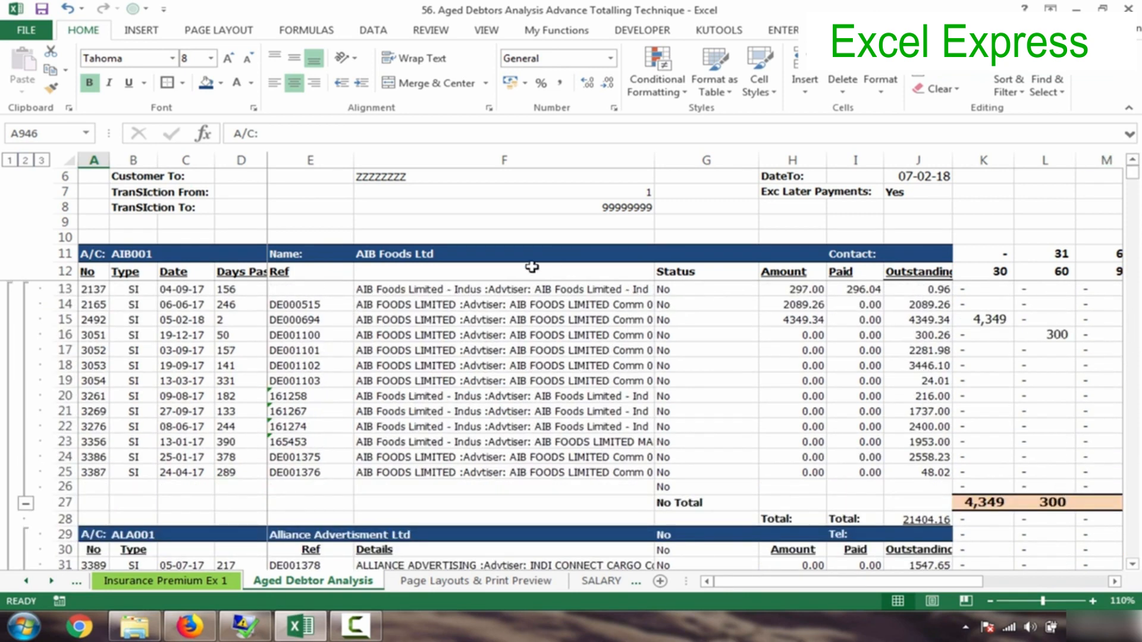
pyautogui.click(94, 273)
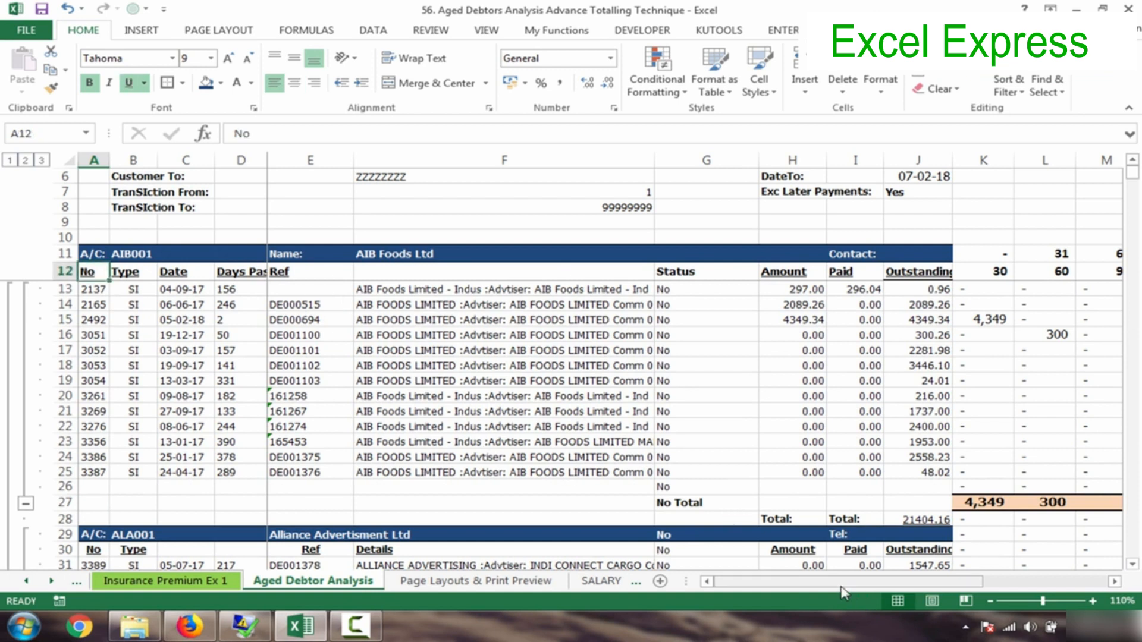
pyautogui.click(92, 253)
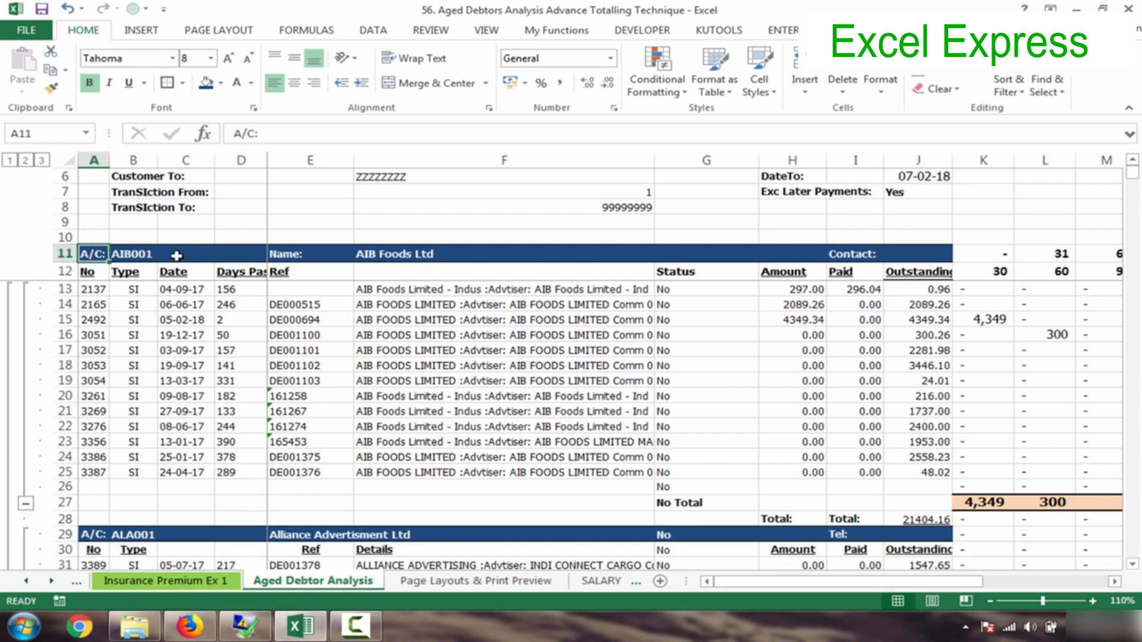
pyautogui.moveTo(177, 255); pyautogui.dragTo(258, 256)
pyautogui.click(90, 275)
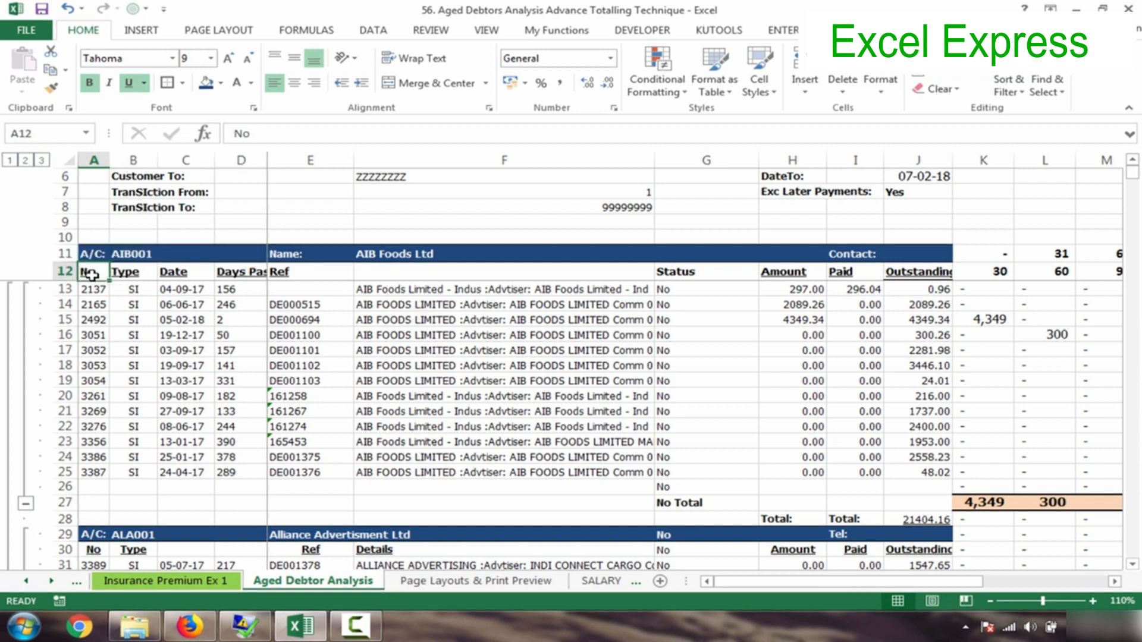